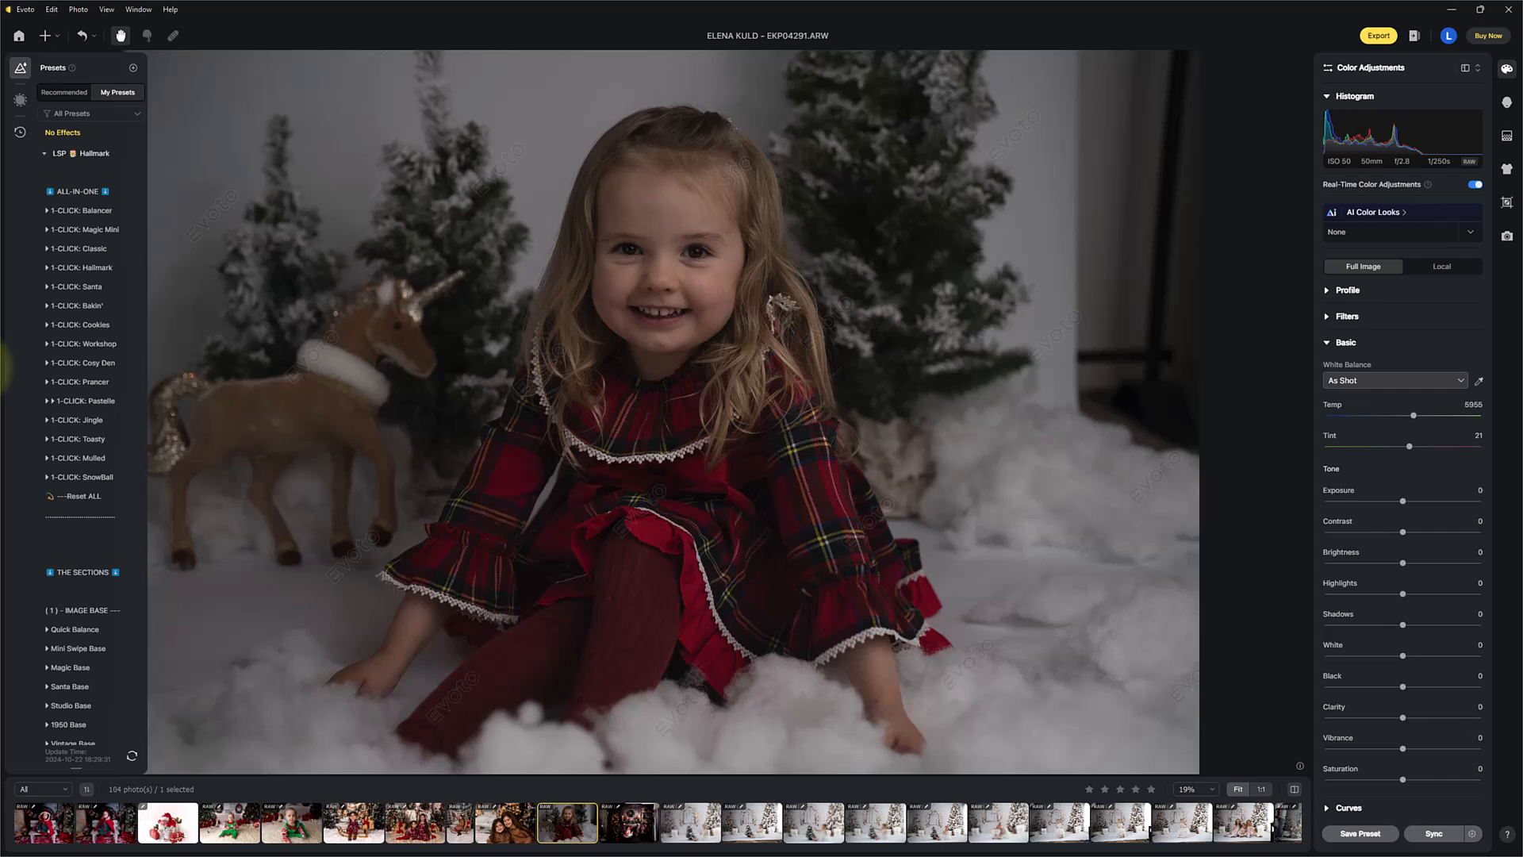
# Raise the photo's exposure to 0.9.
pyautogui.moveTo(644, 463); pyautogui.dragTo(697, 462)
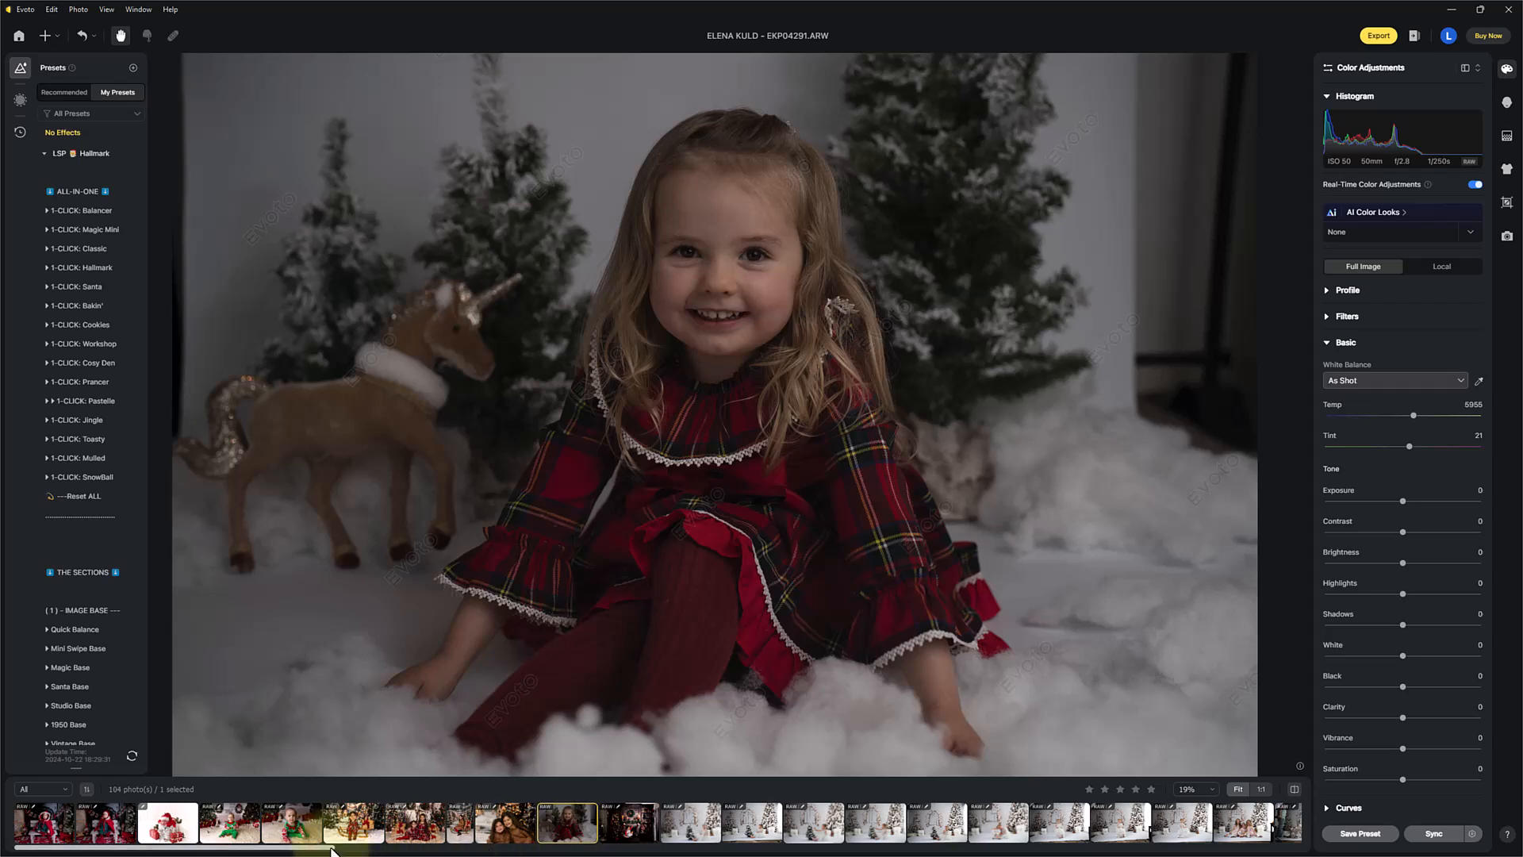
pyautogui.moveTo(320, 851); pyautogui.dragTo(272, 851)
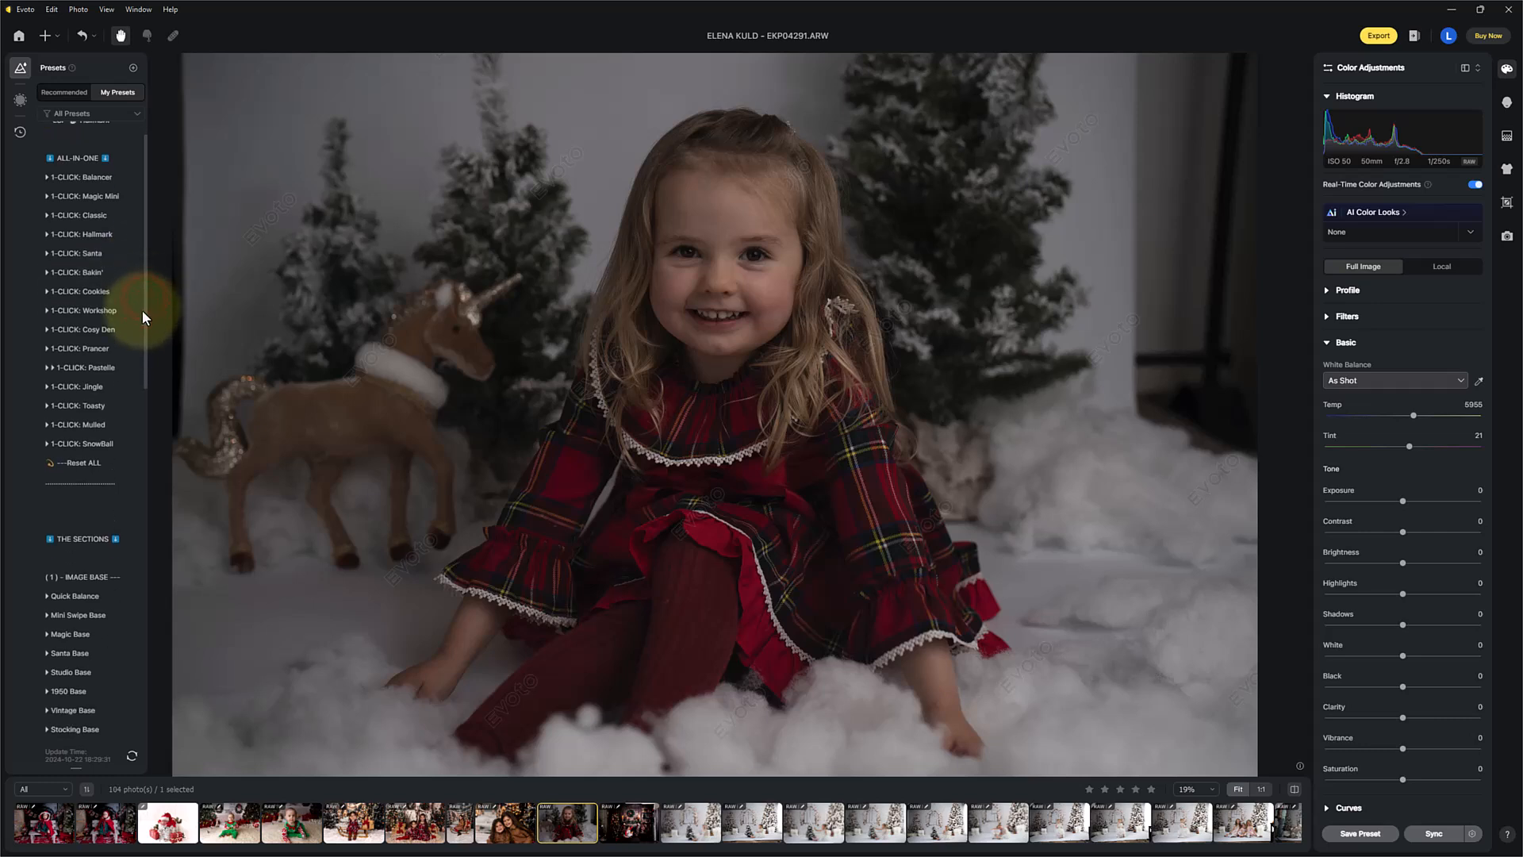
pyautogui.moveTo(123, 212); pyautogui.dragTo(86, 581)
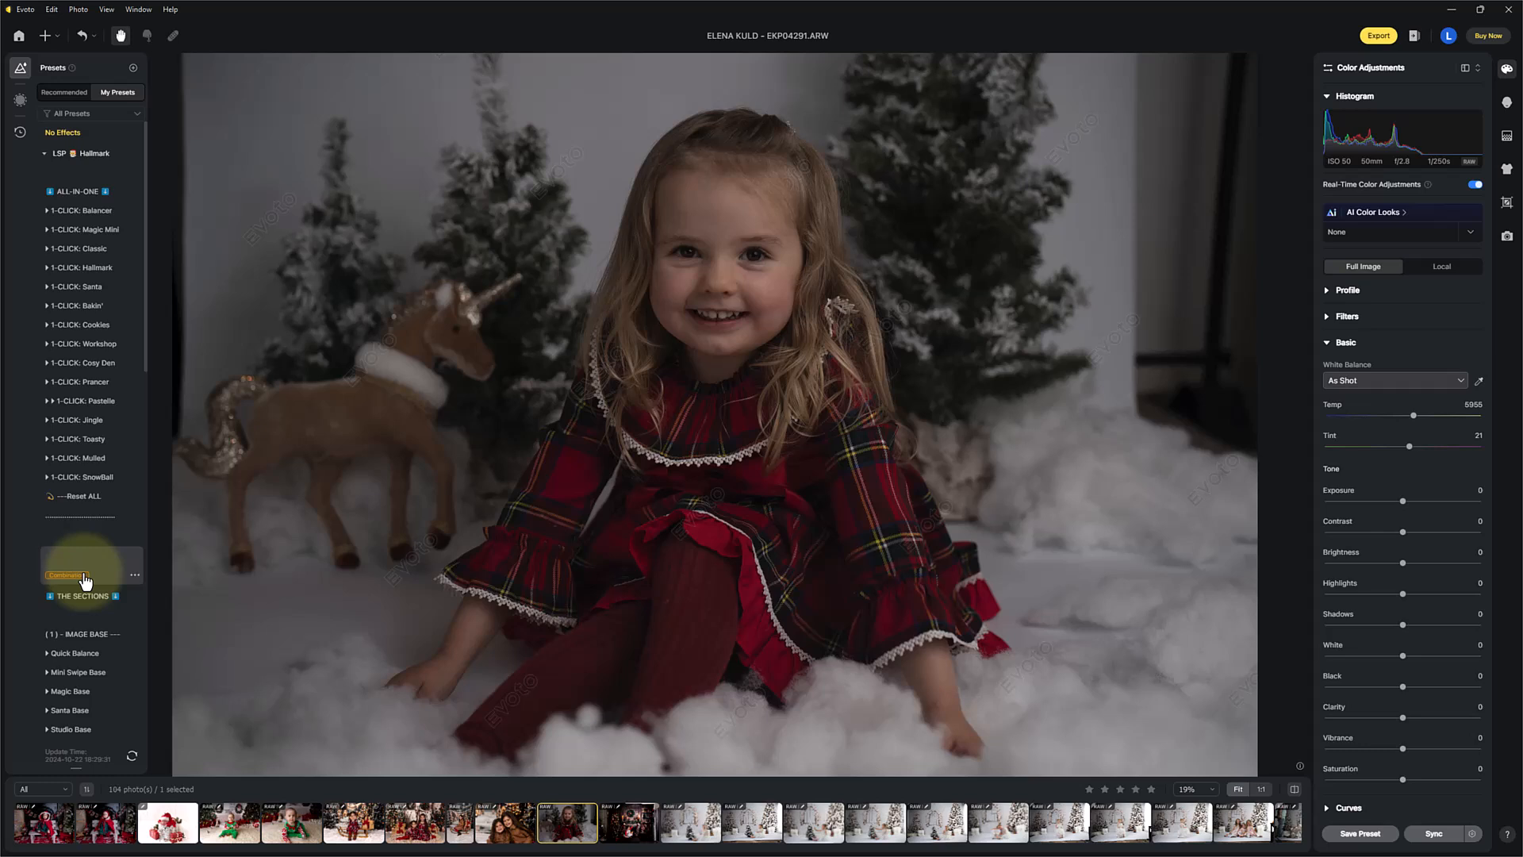
pyautogui.moveTo(86, 581); pyautogui.dragTo(79, 215)
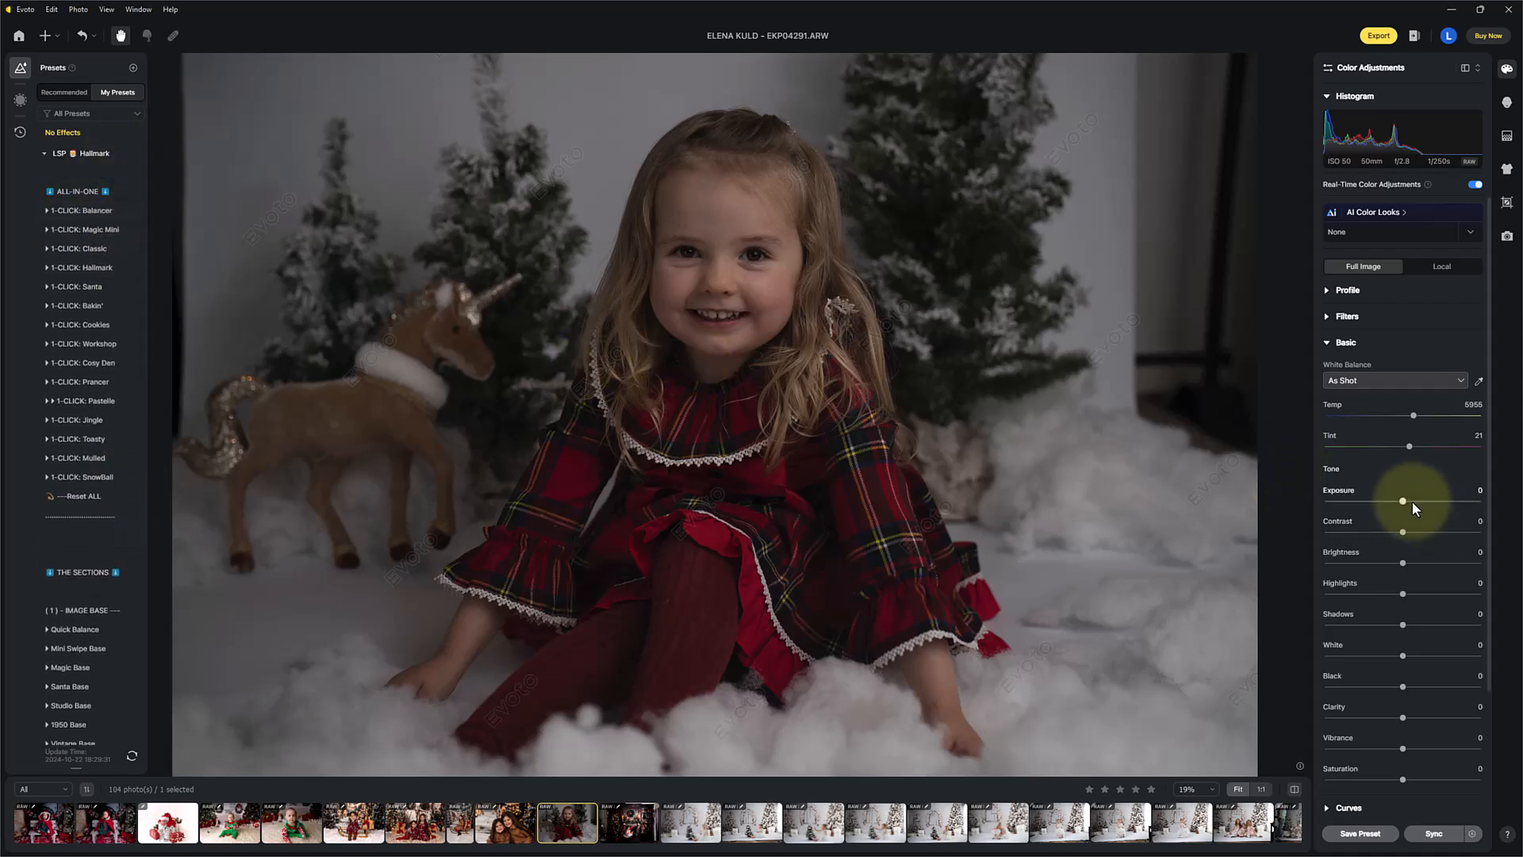
pyautogui.moveTo(1404, 505); pyautogui.dragTo(1418, 507)
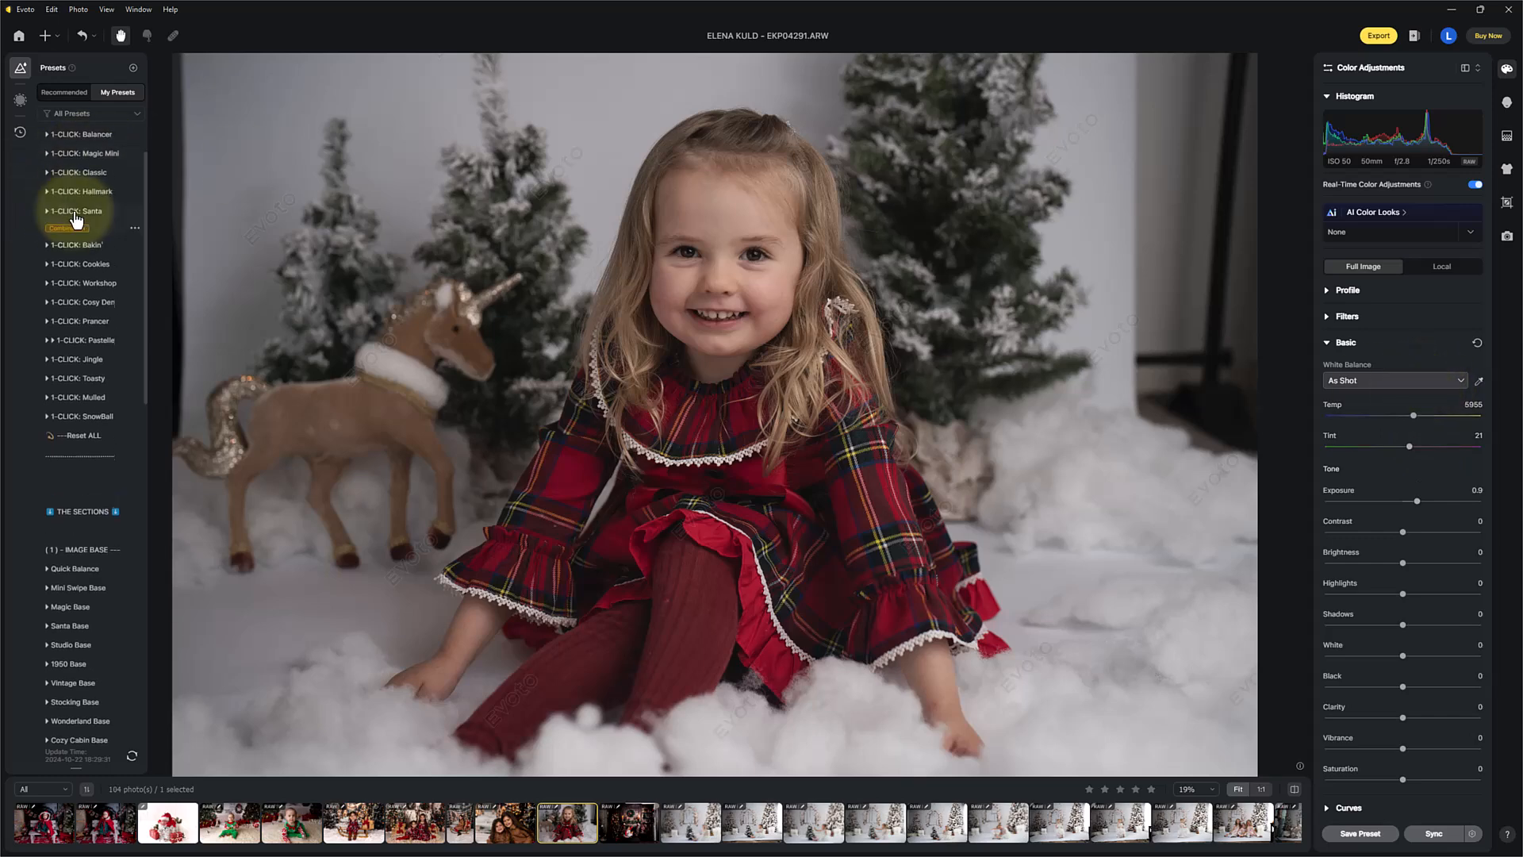
# Apply the 1-CLICK: Balancer preset to the photo and compare the result with the original.
pyautogui.moveTo(145, 186); pyautogui.dragTo(148, 148)
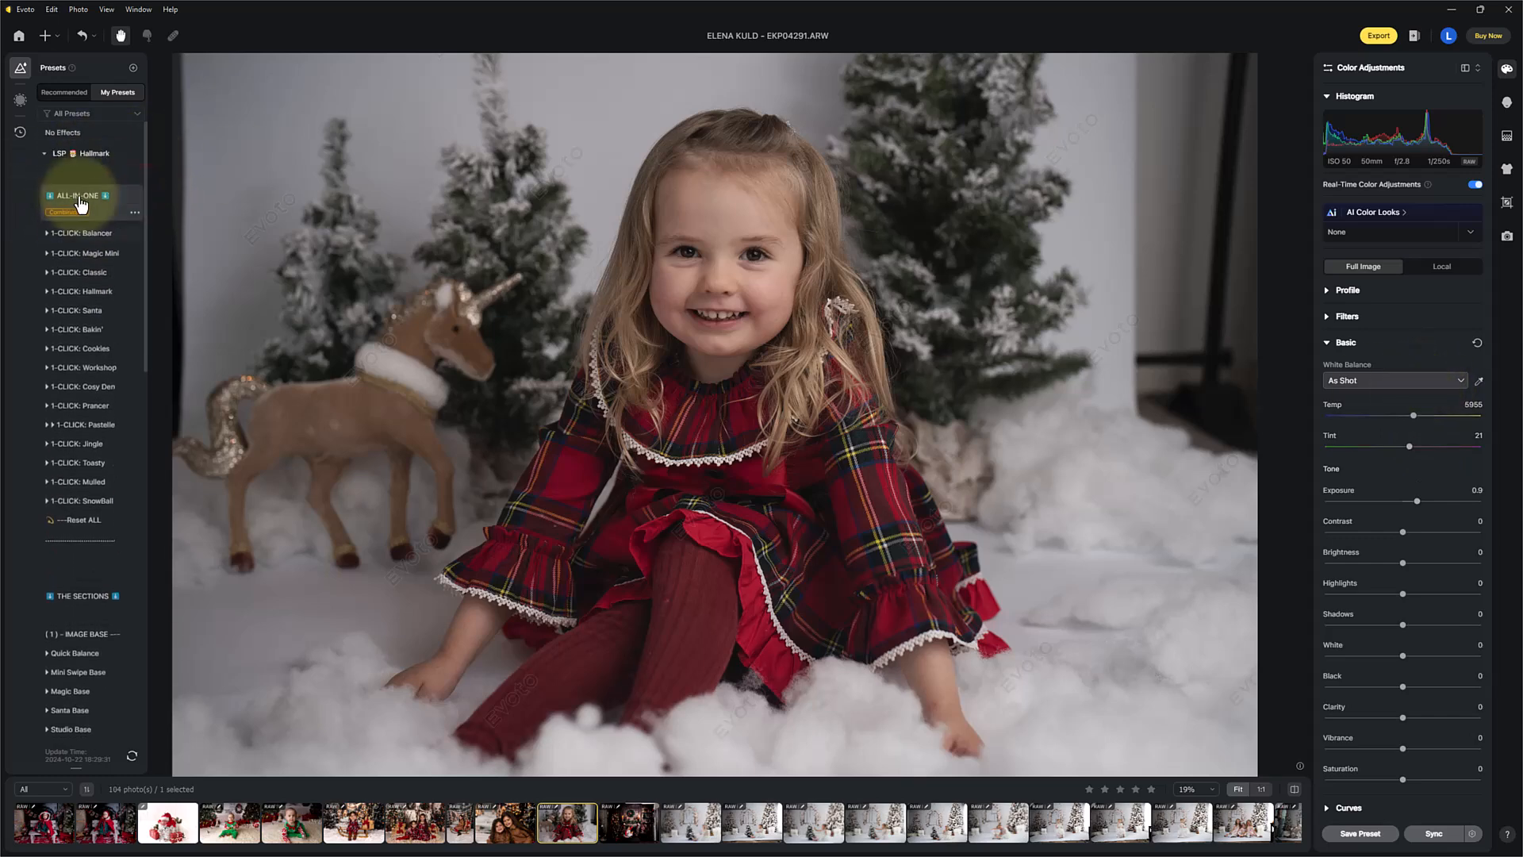
pyautogui.click(95, 215)
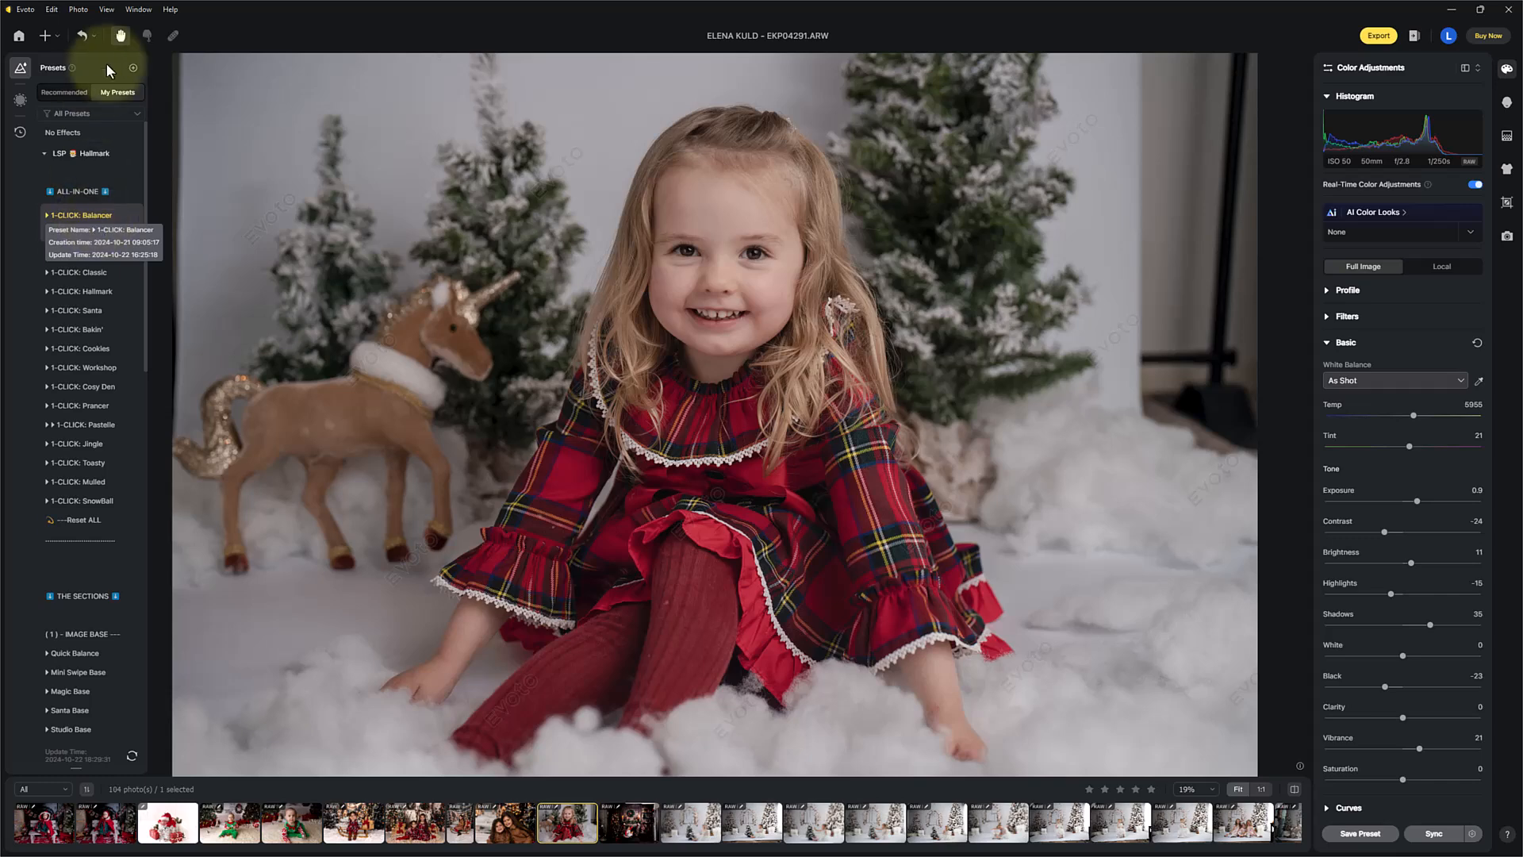
pyautogui.click(1295, 790)
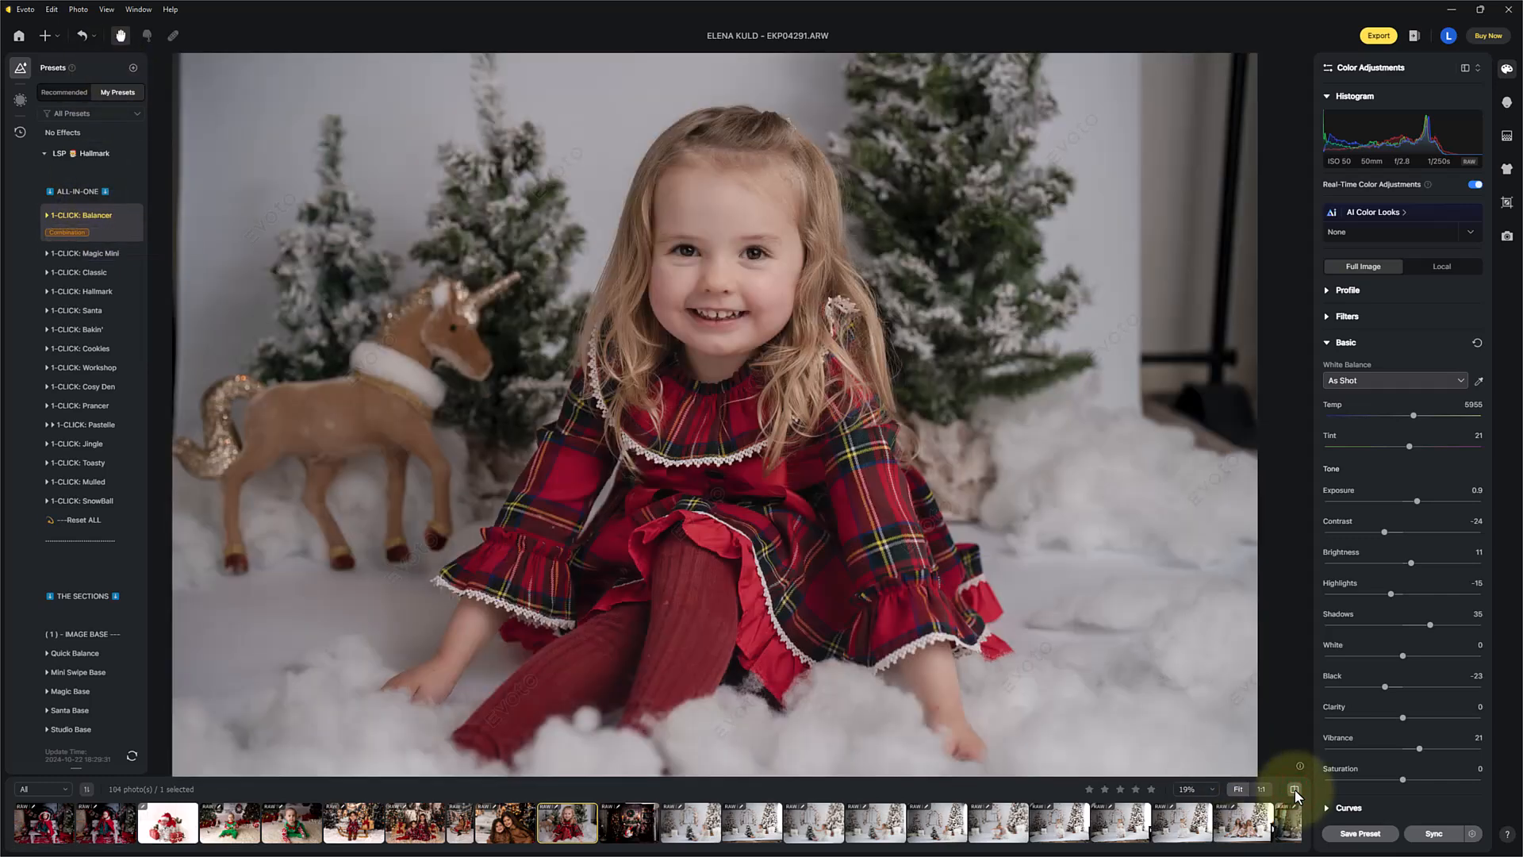
pyautogui.click(1295, 790)
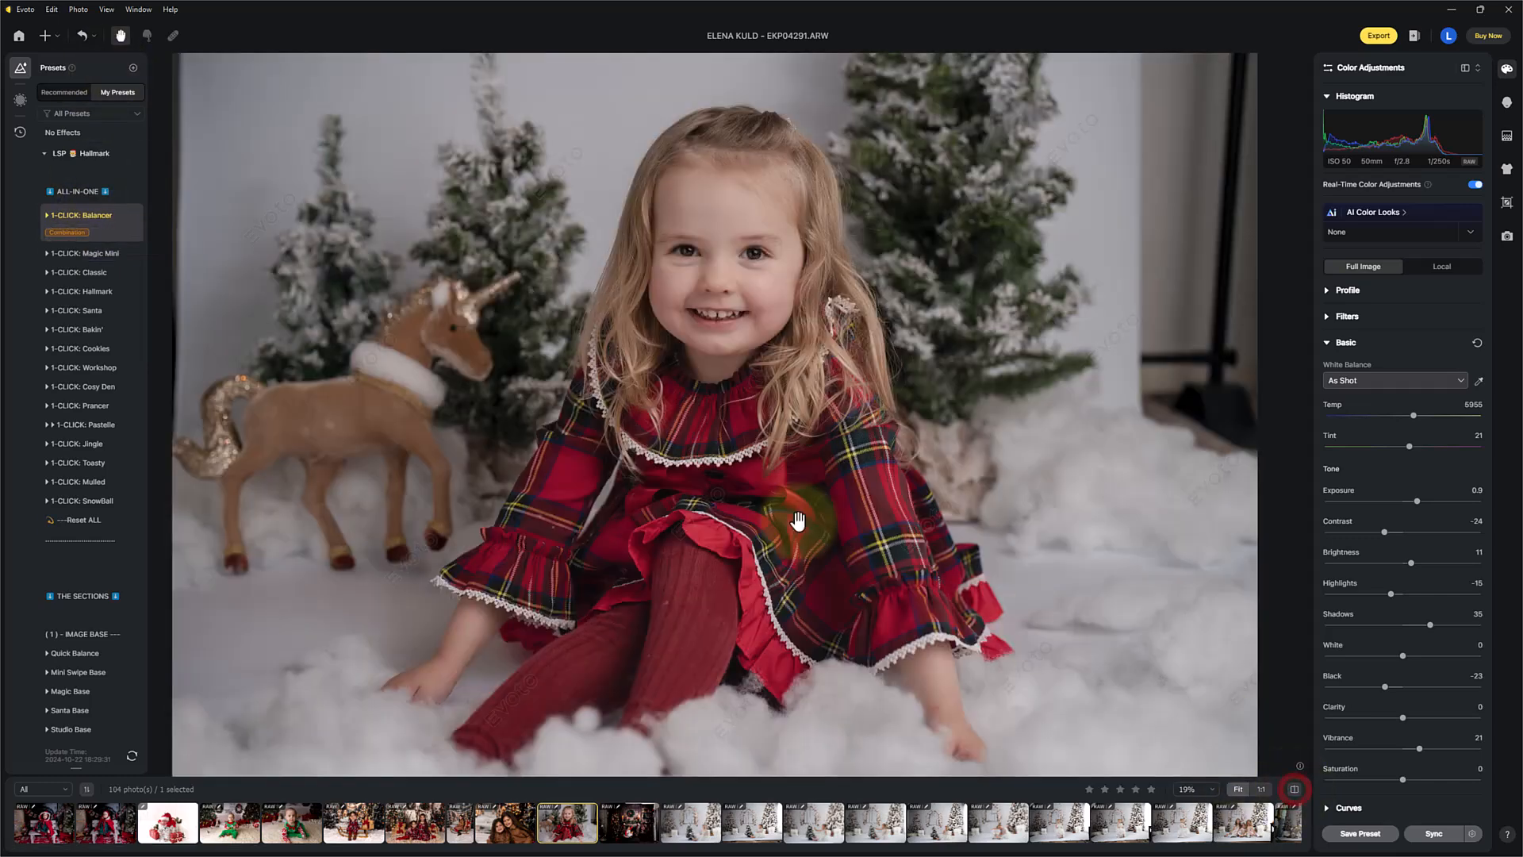
# Try the 1-CLICK presets Magic Mini, Classic, Hallmark and Santa on the photo one after another.
pyautogui.click(106, 254)
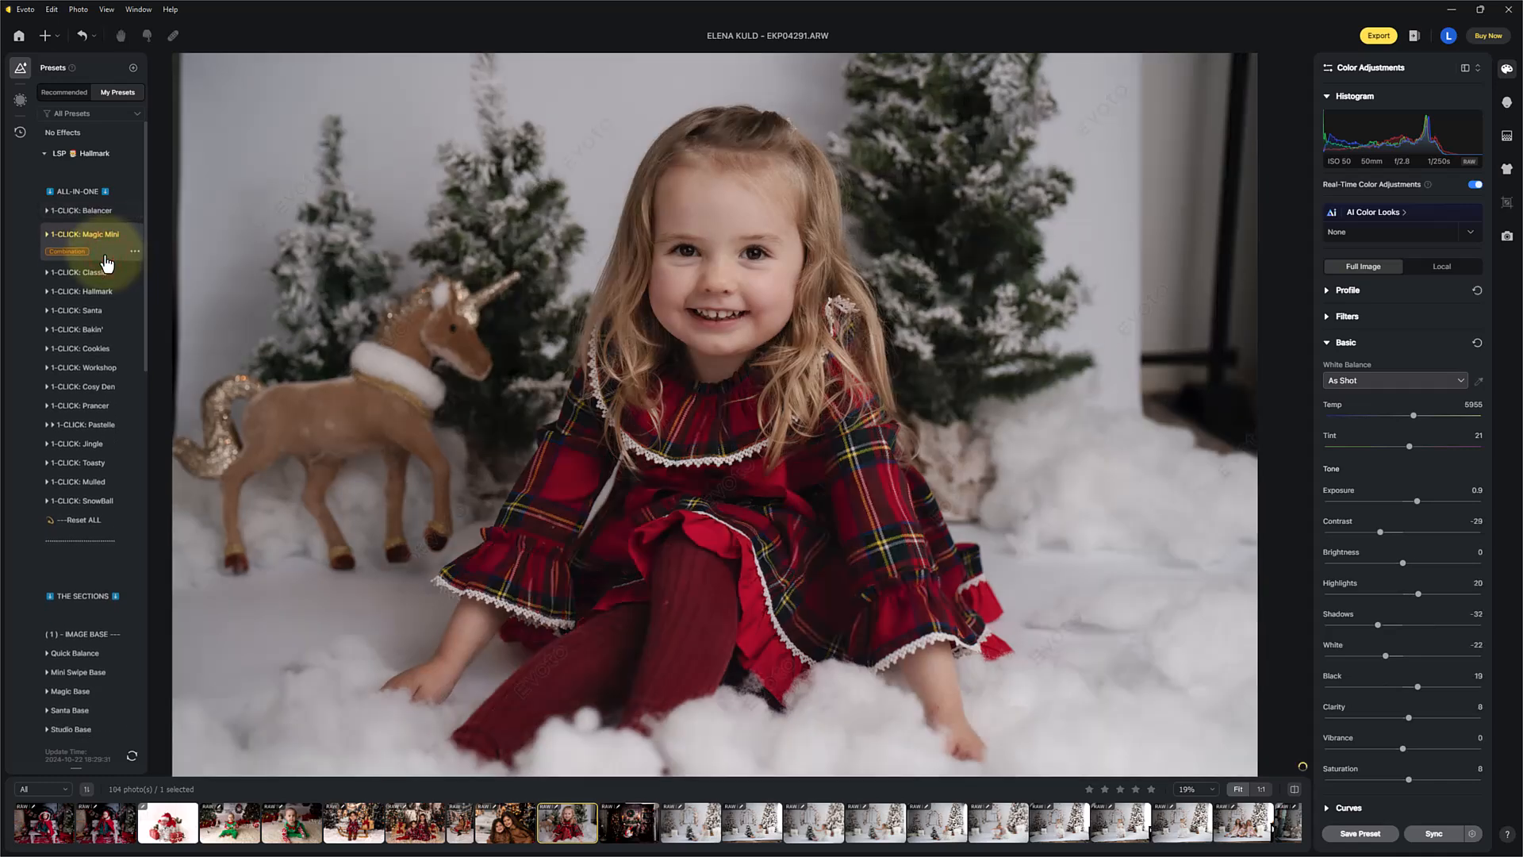
pyautogui.click(93, 274)
pyautogui.click(93, 290)
pyautogui.click(95, 309)
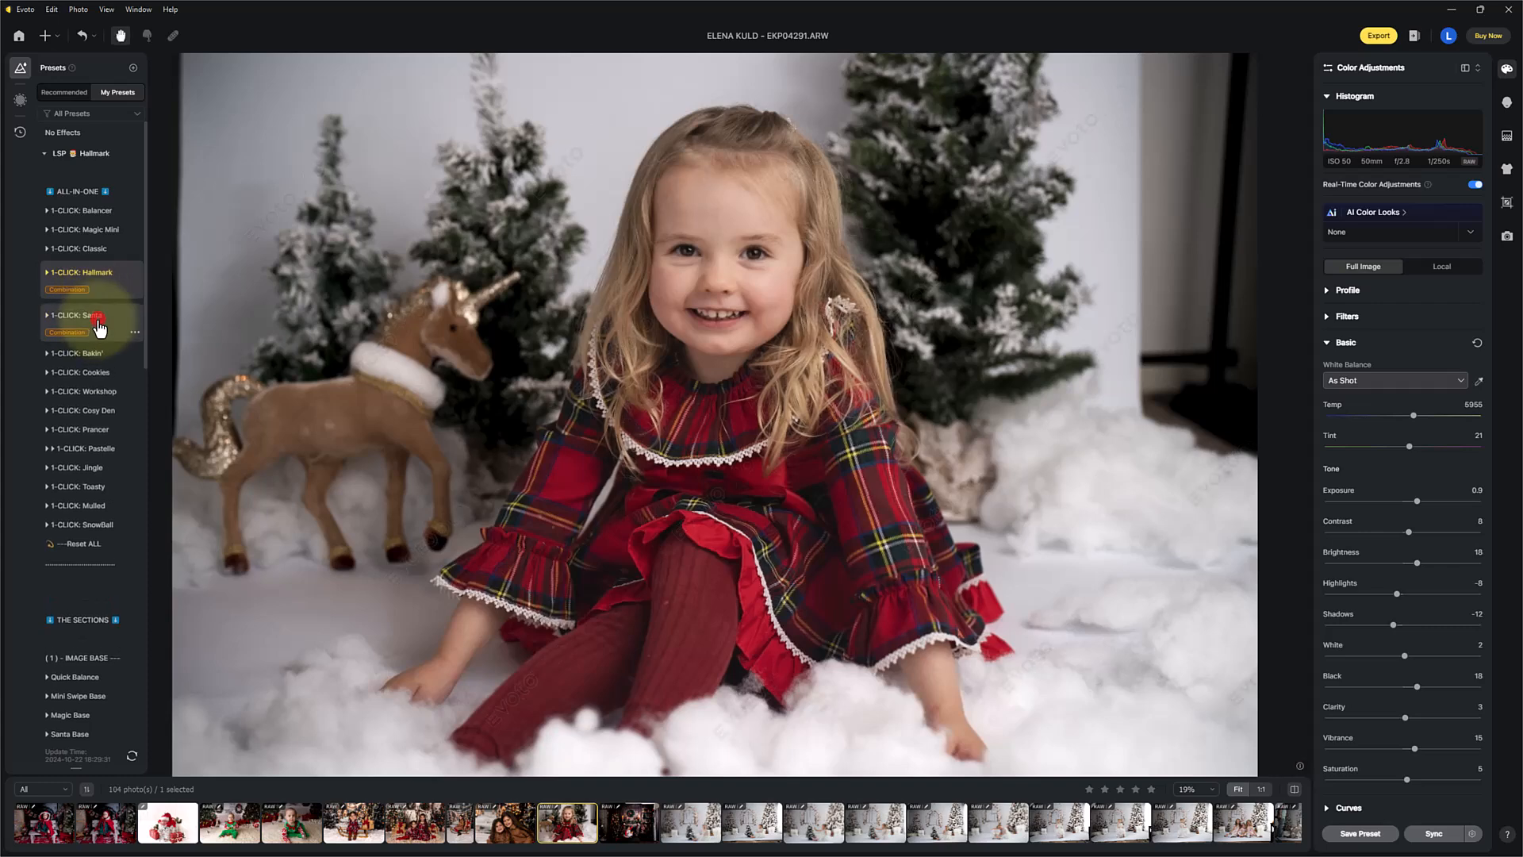
pyautogui.click(100, 332)
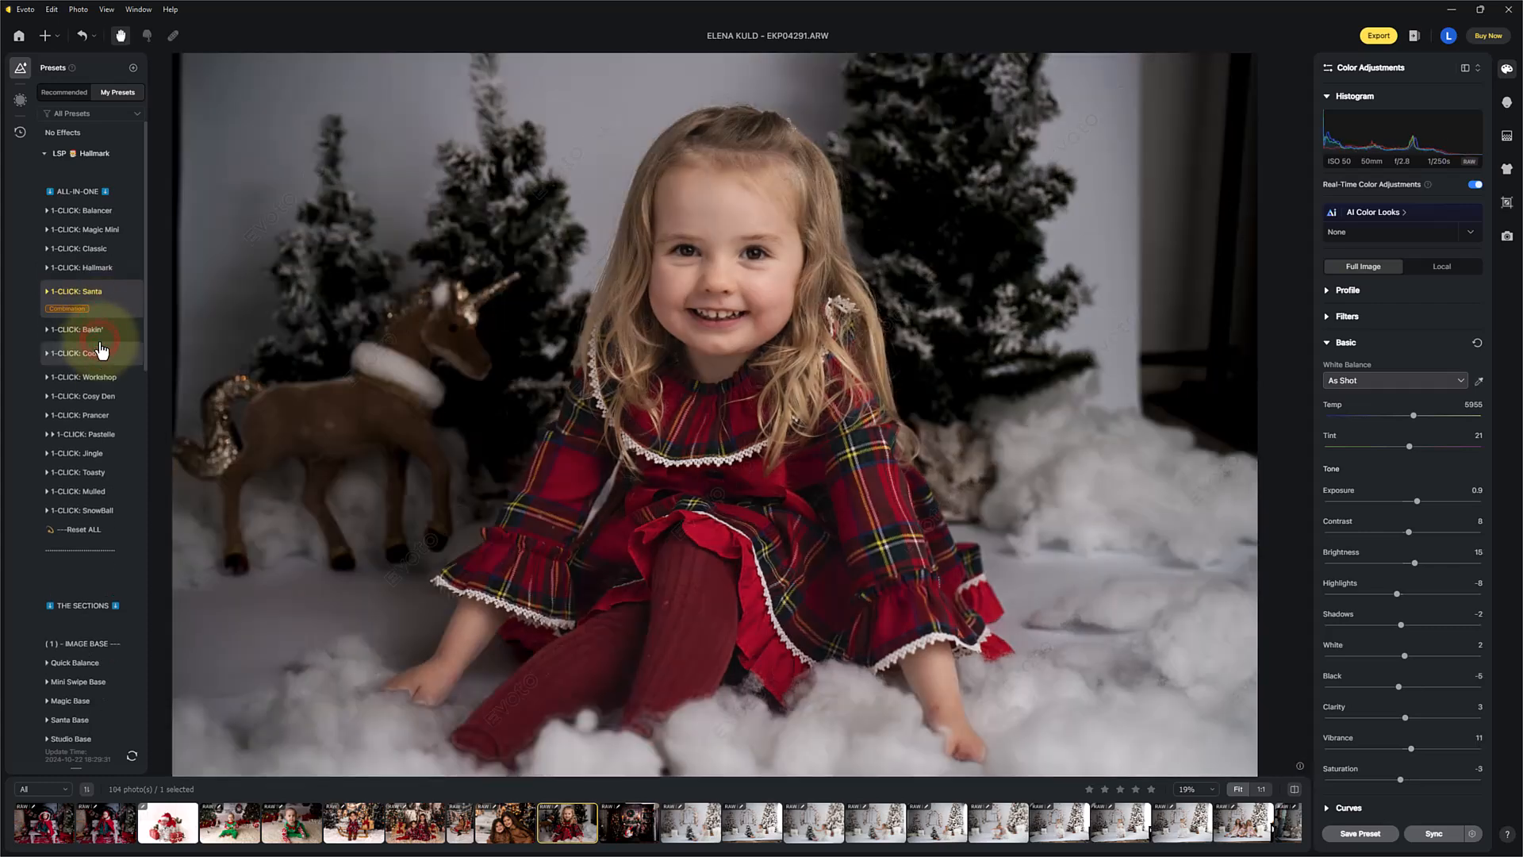
# Apply the 1-CLICK: SnowBall preset, turn off Real-Time Color Adjustments, and compare the girl's face close up before and after.
pyautogui.click(103, 515)
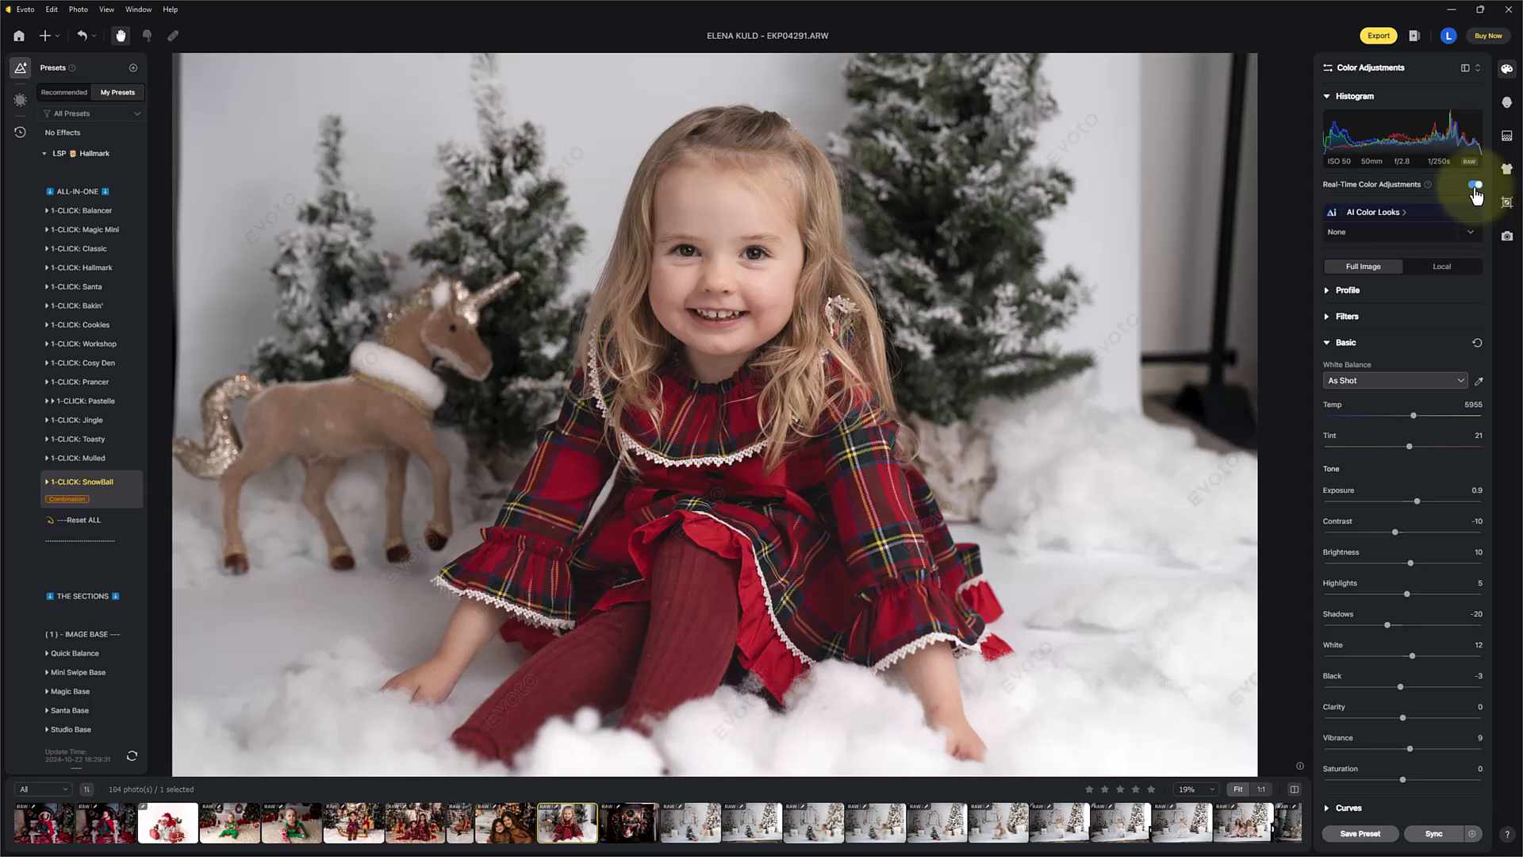
pyautogui.scroll(3, 763, 301)
pyautogui.scroll(3, 762, 288)
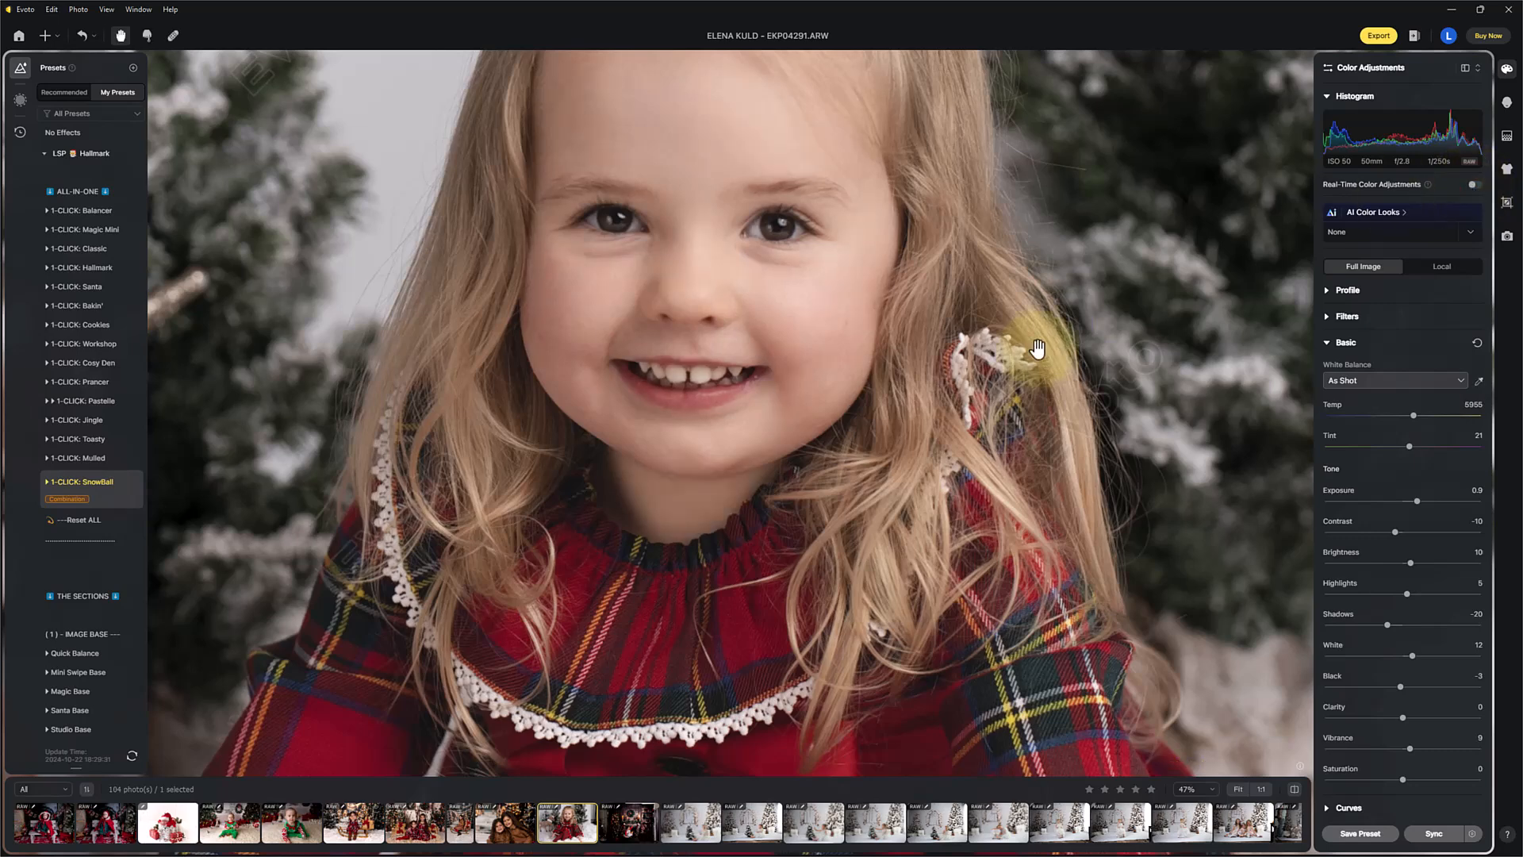
pyautogui.click(1295, 789)
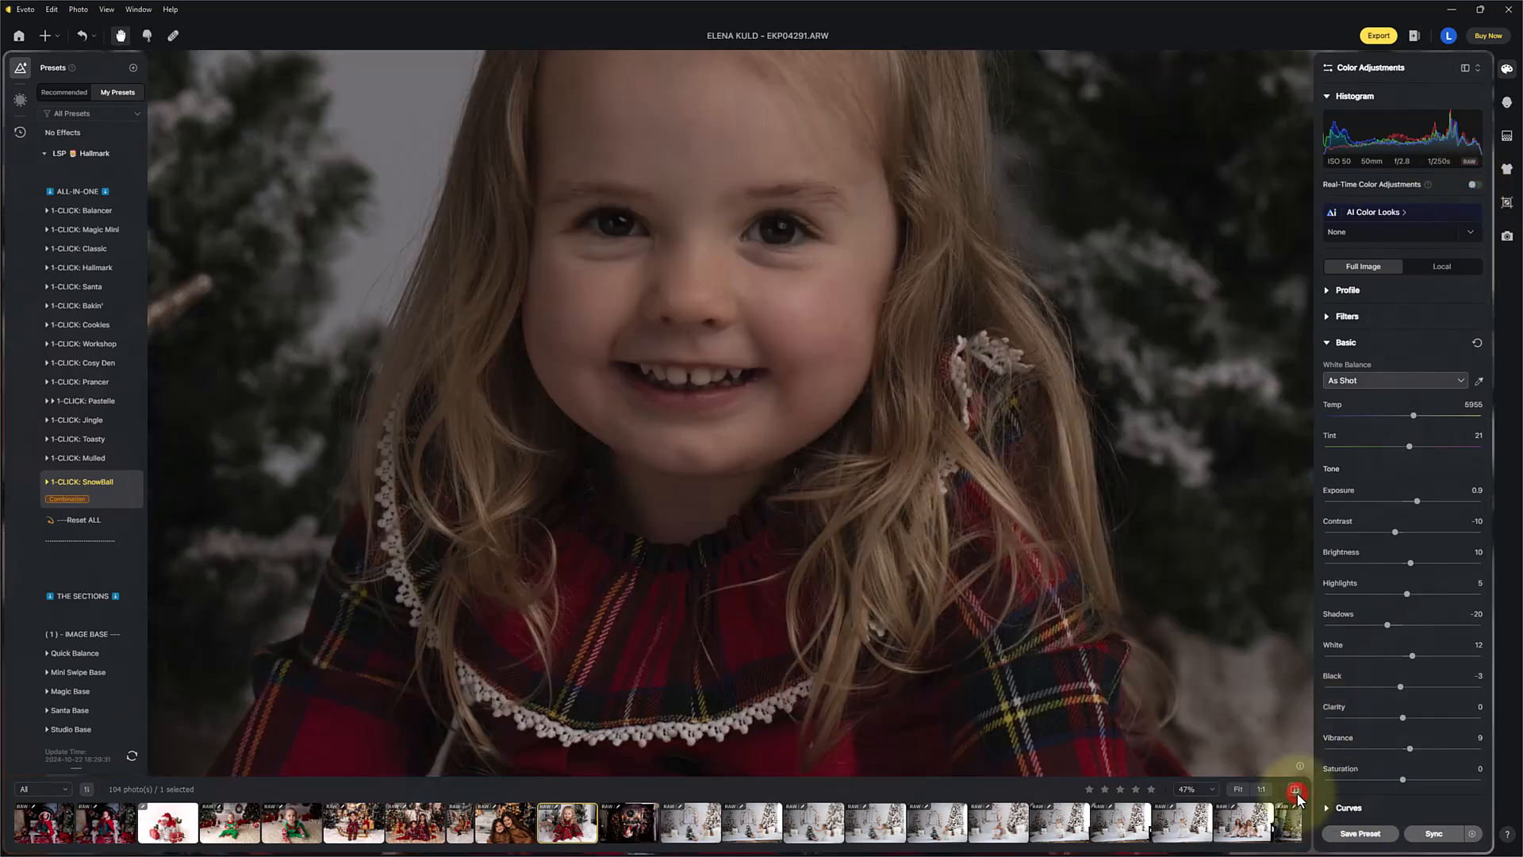
pyautogui.click(1294, 788)
pyautogui.scroll(-6, 817, 523)
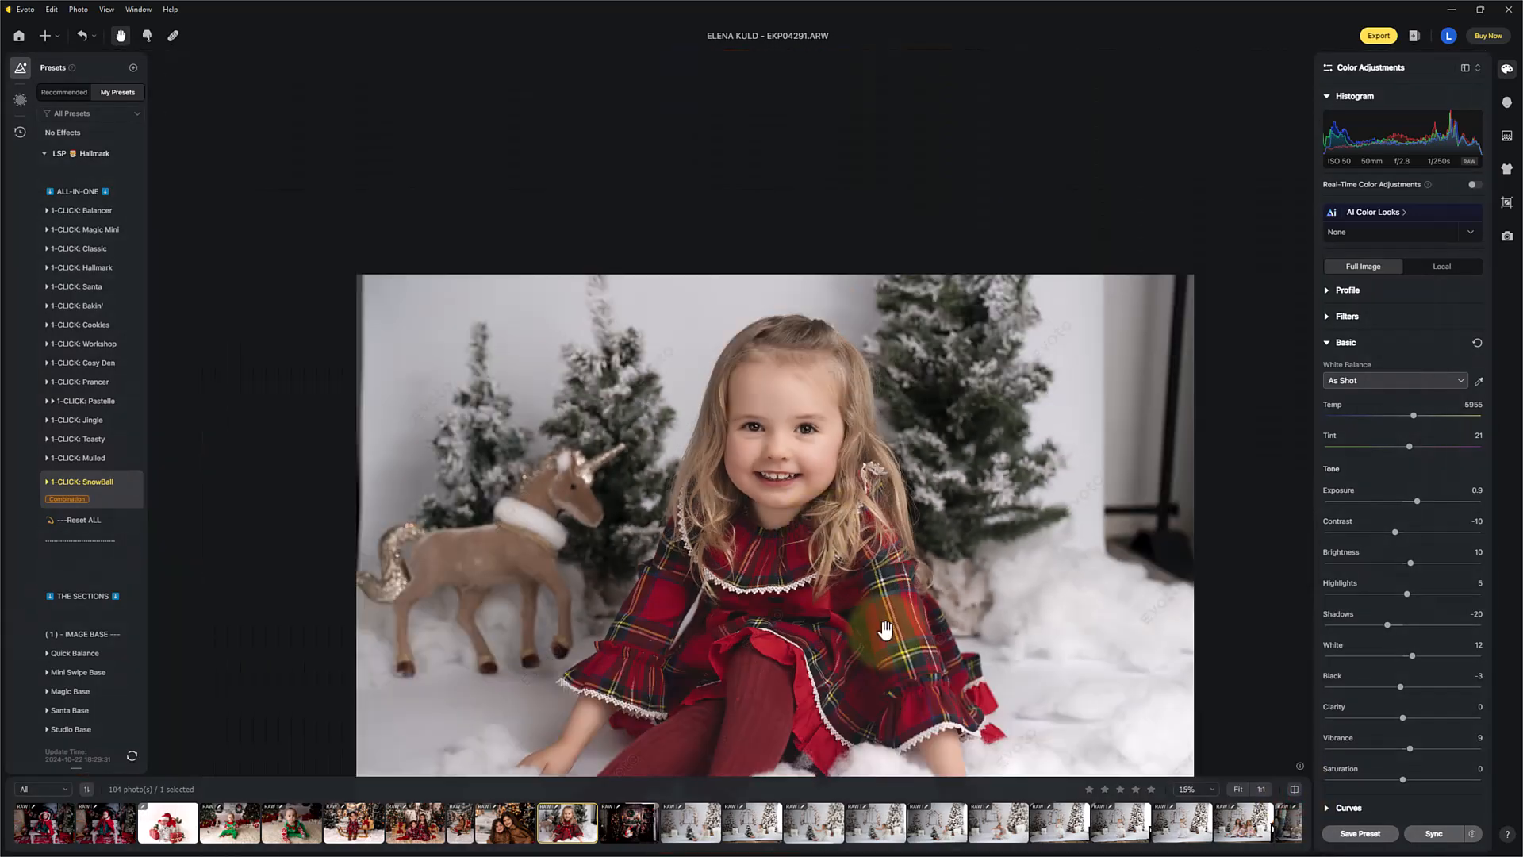
pyautogui.moveTo(898, 636); pyautogui.dragTo(891, 443)
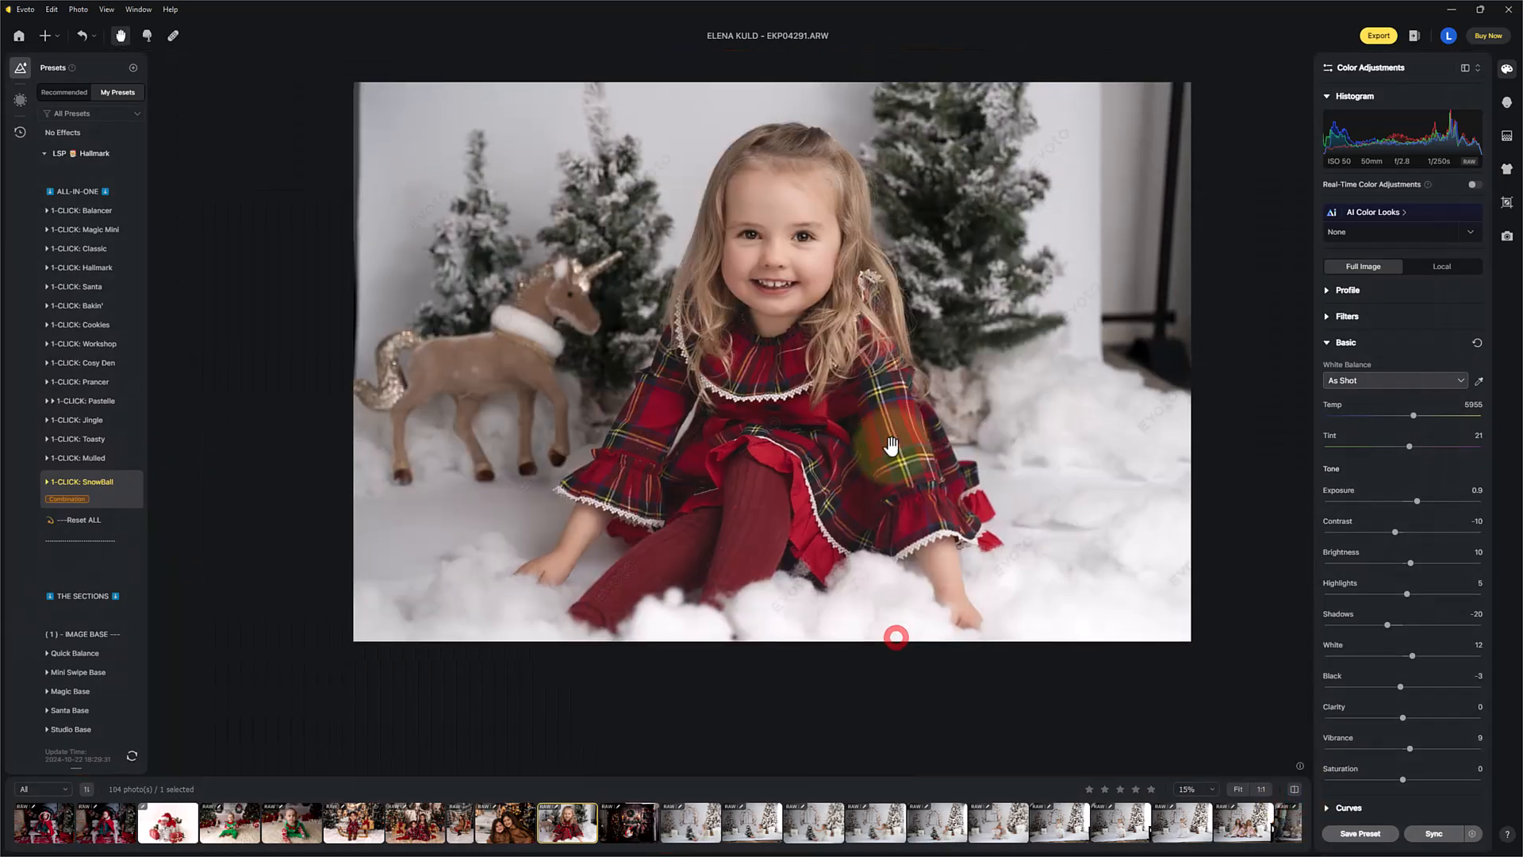
pyautogui.click(1239, 791)
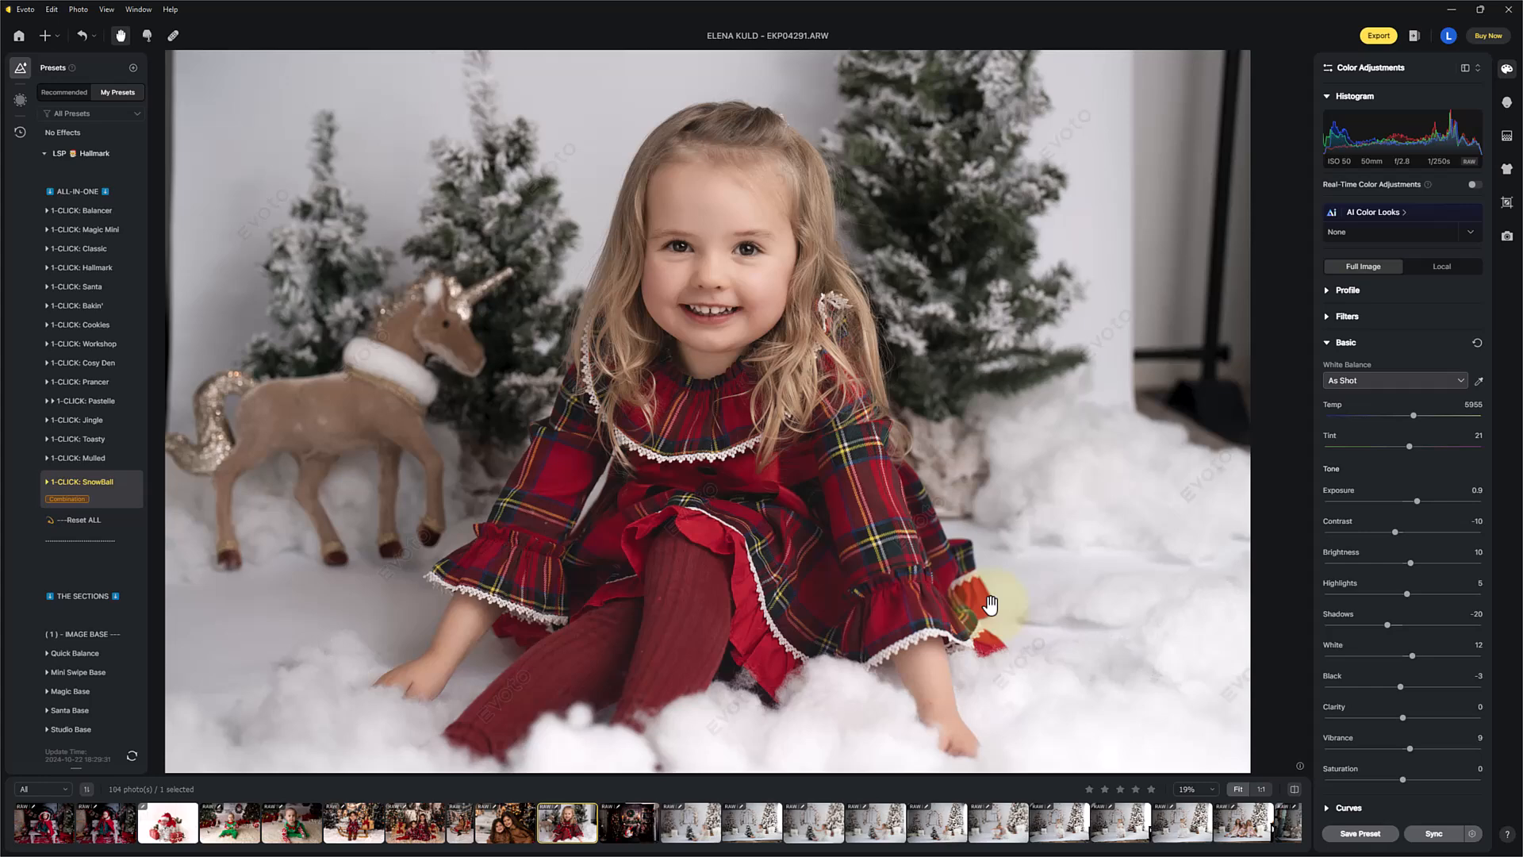
# Try the 1-CLICK: Workshop and 1-CLICK: Hallmark presets on the photo and check the before/after comparison.
pyautogui.click(99, 442)
pyautogui.click(98, 355)
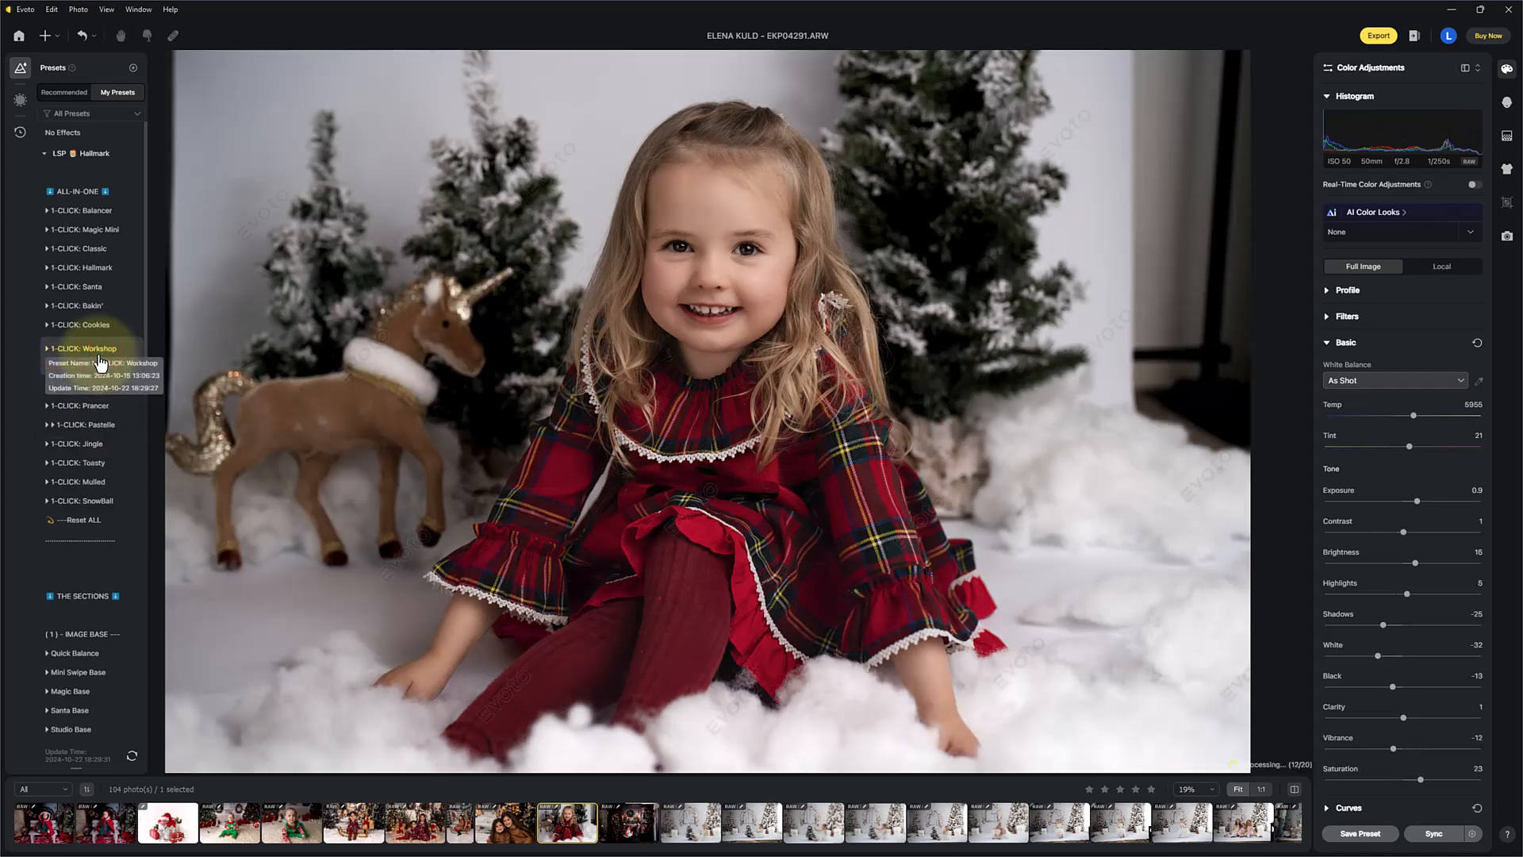
pyautogui.click(102, 273)
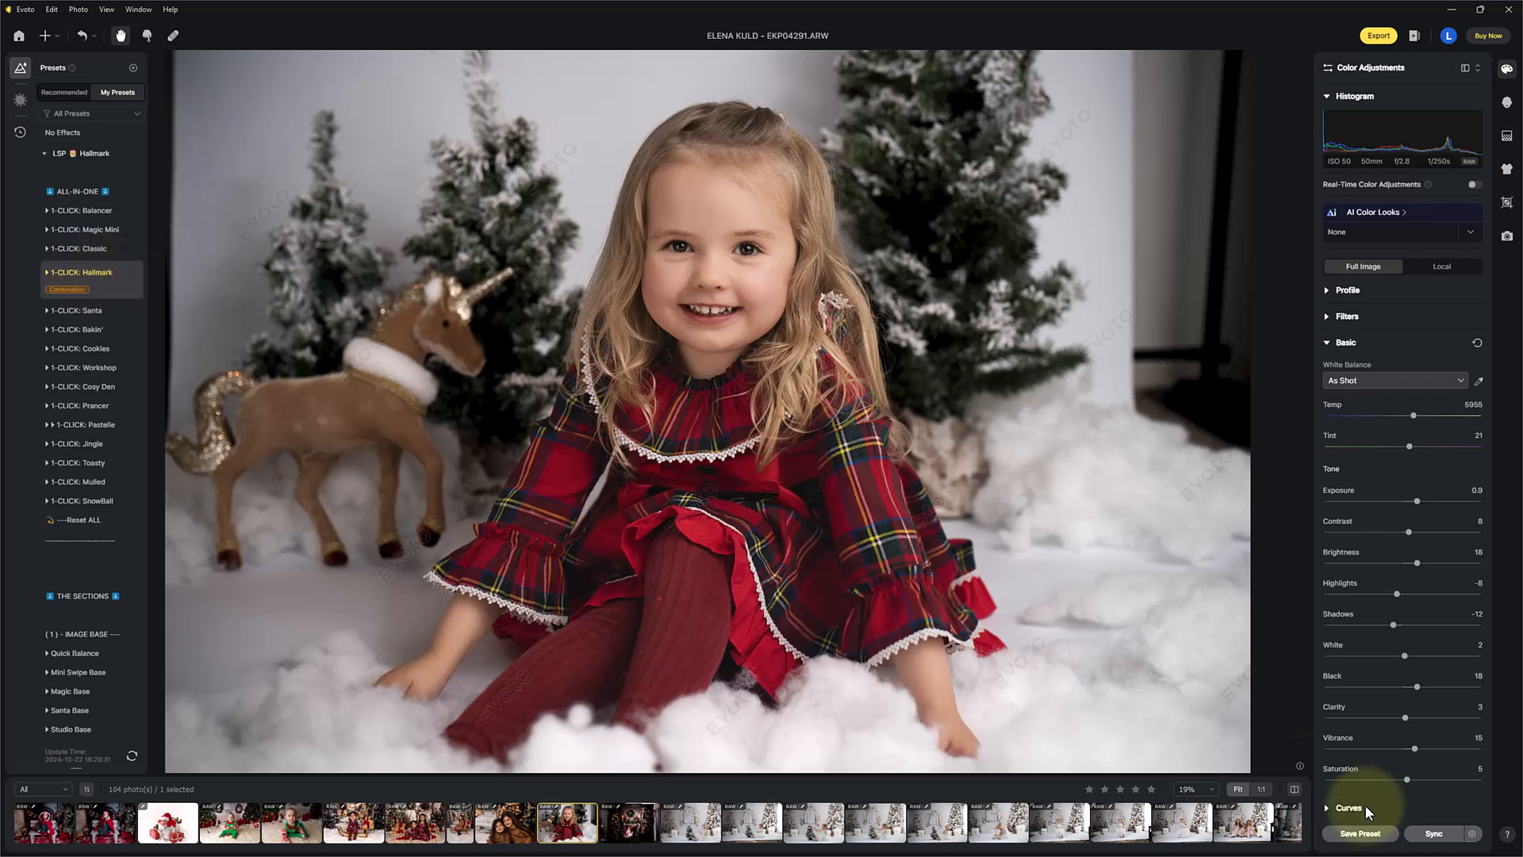
pyautogui.click(1293, 789)
# Switch to the 1-CLICK: SnowBall look, return to 1-CLICK: Hallmark, and compare it with the original photo.
pyautogui.click(87, 501)
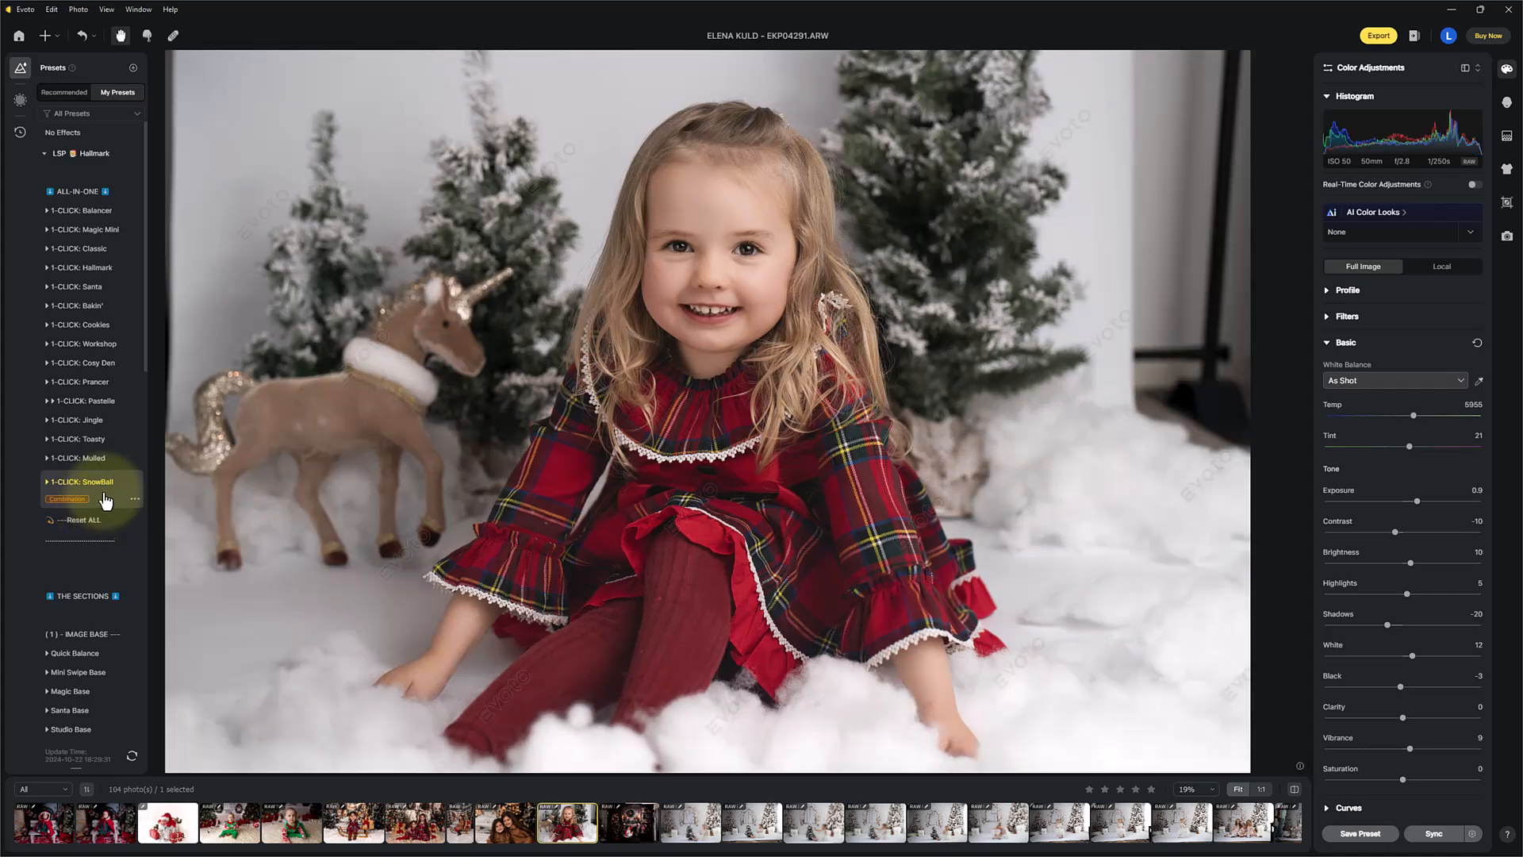
pyautogui.click(108, 270)
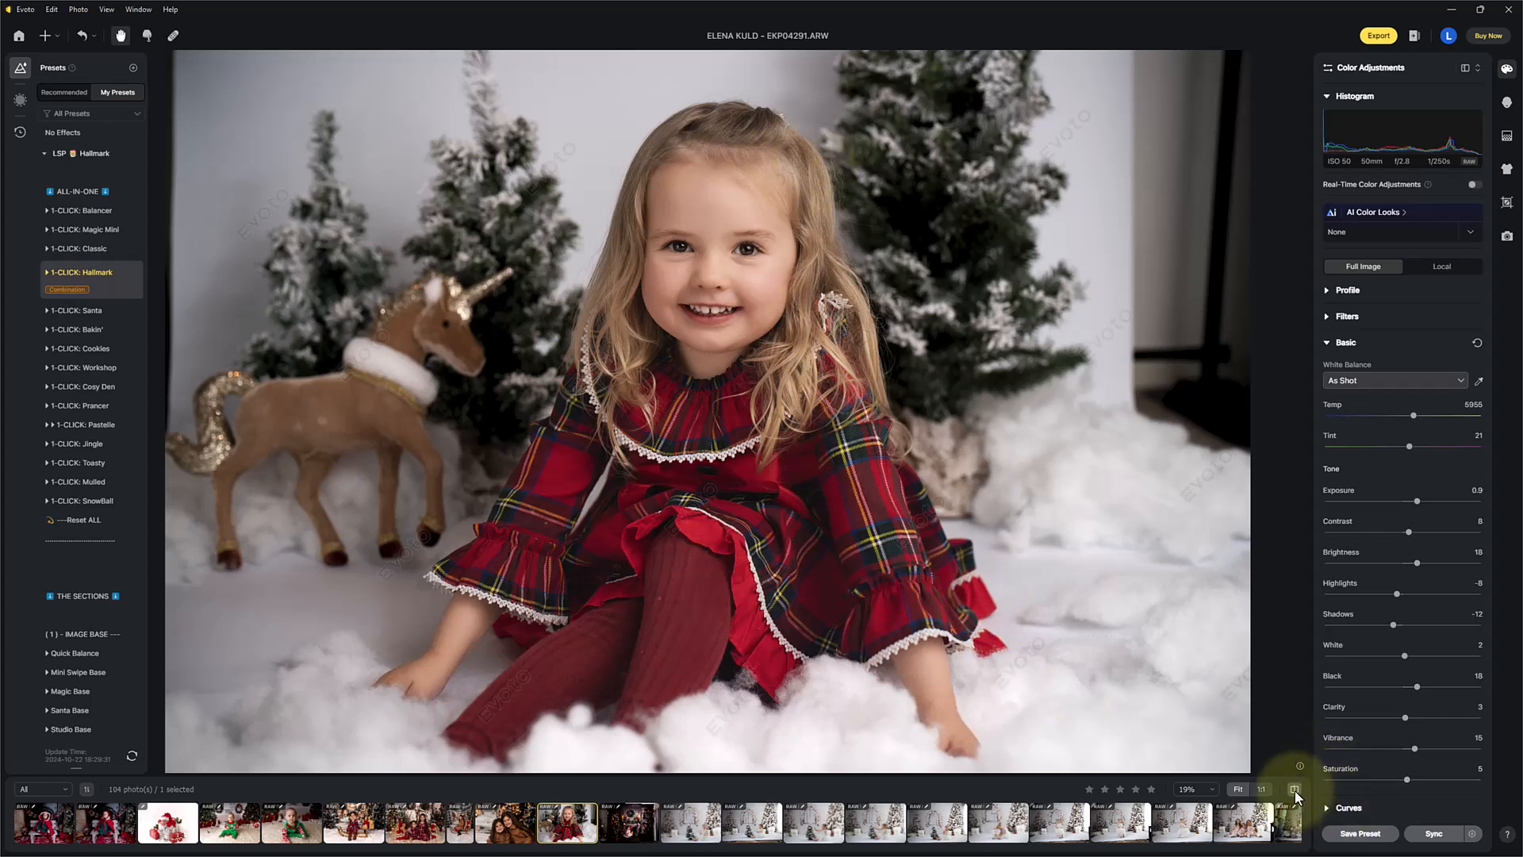
pyautogui.click(1295, 790)
pyautogui.click(1295, 790)
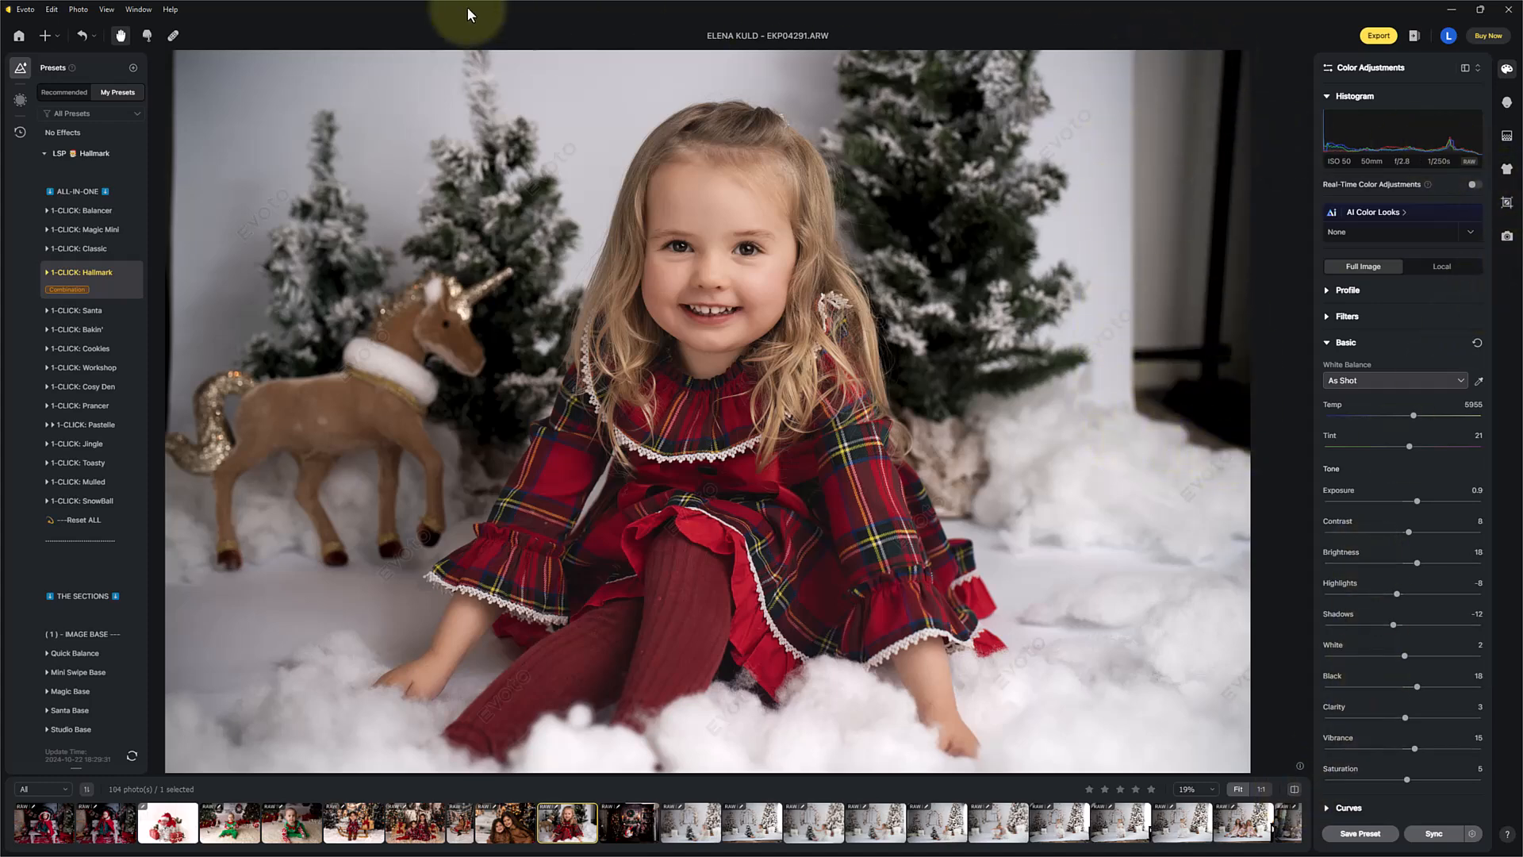
# Paint out the dark stand beside the backdrop with the Spot Healing Brush at size 65.5.
pyautogui.click(173, 35)
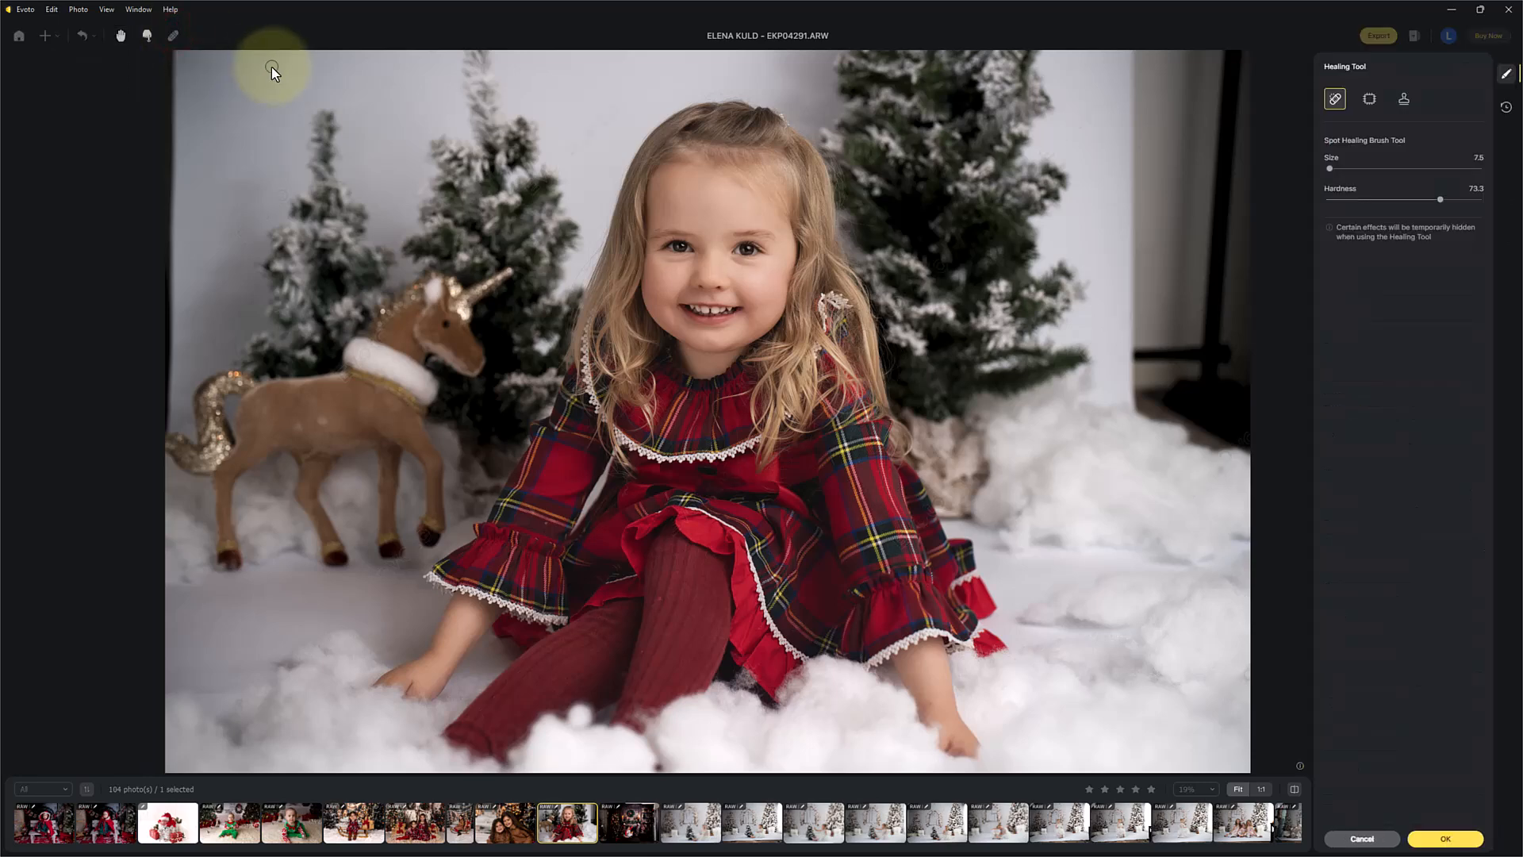
pyautogui.press(']')
pyautogui.press(']')
pyautogui.press(']')
pyautogui.press(']')
pyautogui.press(']')
pyautogui.press(']')
pyautogui.press(']')
pyautogui.press(']')
pyautogui.press(']')
pyautogui.press(']')
pyautogui.press(']')
pyautogui.press(']')
pyautogui.press(']')
pyautogui.press(']')
pyautogui.press(']')
pyautogui.press(']')
pyautogui.press(']')
pyautogui.press(']')
pyautogui.press(']')
pyautogui.press(']')
pyautogui.press(']')
pyautogui.moveTo(1182, 191)
pyautogui.mouseDown()
pyautogui.moveTo(1184, 60)
pyautogui.moveTo(1174, 360)
pyautogui.moveTo(1188, 388)
pyautogui.moveTo(1226, 393)
pyautogui.moveTo(1231, 56)
pyautogui.moveTo(1183, 69)
pyautogui.moveTo(1199, 272)
pyautogui.mouseUp()
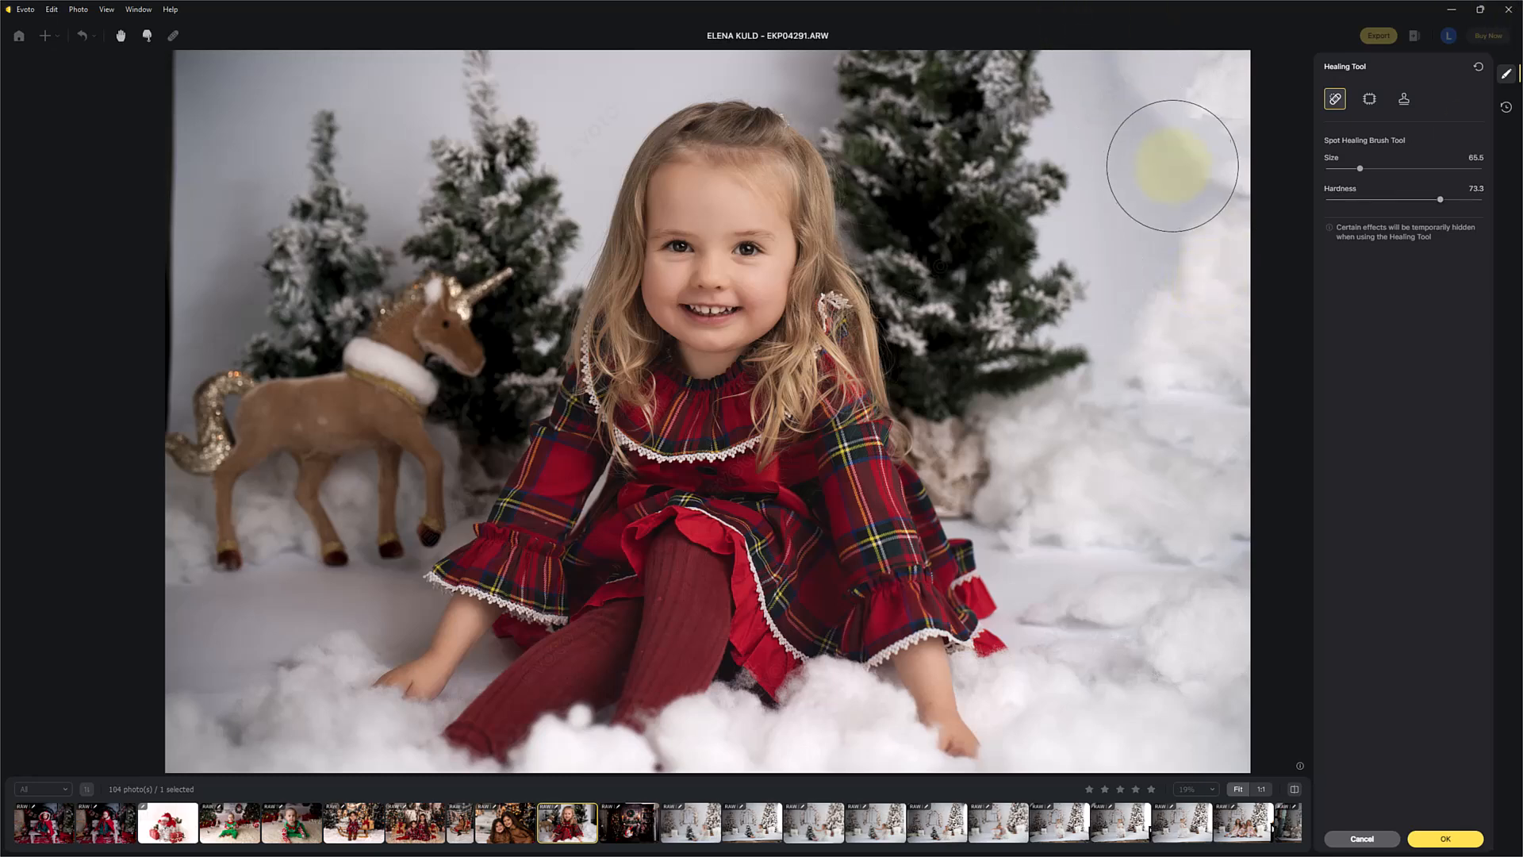
# Reduce the healing brush size to 30.5 and paint over the stray cloudy patches on the backdrop's upper-right area.
pyautogui.press('[')
pyautogui.press('[')
pyautogui.press('[')
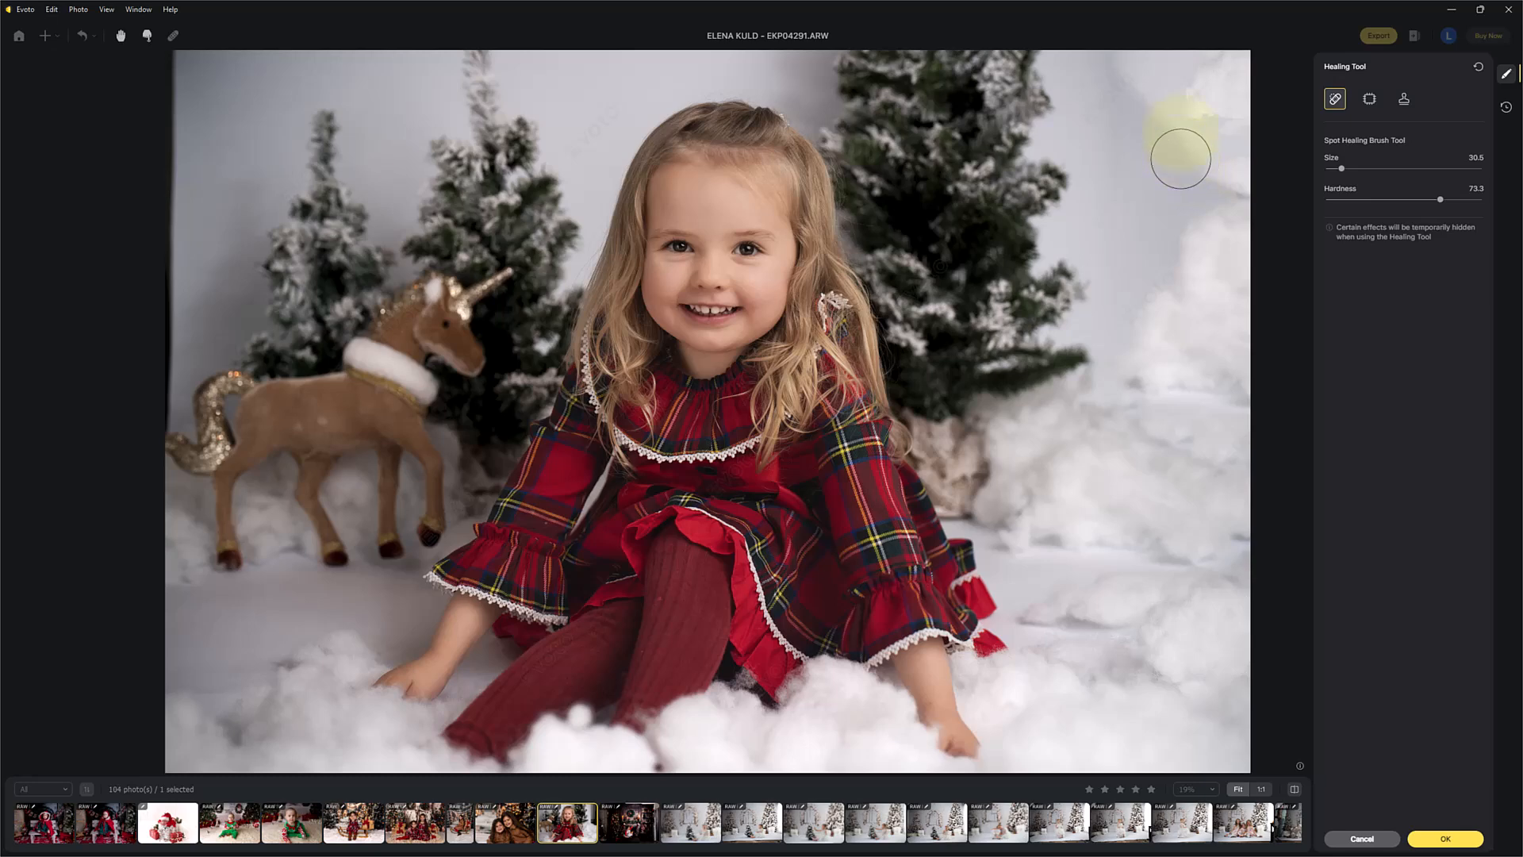
pyautogui.moveTo(1175, 101)
pyautogui.mouseDown()
pyautogui.moveTo(1217, 163)
pyautogui.moveTo(1251, 106)
pyautogui.moveTo(1251, 72)
pyautogui.moveTo(1133, 56)
pyautogui.moveTo(1225, 127)
pyautogui.mouseUp()
pyautogui.moveTo(1258, 182)
pyautogui.mouseDown()
pyautogui.moveTo(1145, 353)
pyautogui.moveTo(1209, 374)
pyautogui.moveTo(1264, 351)
pyautogui.moveTo(1263, 230)
pyautogui.moveTo(1197, 333)
pyautogui.mouseUp()
# Blend the remaining uneven areas on the right side of the backdrop with the Patch tool, using clean nearby backdrop.
pyautogui.click(1369, 99)
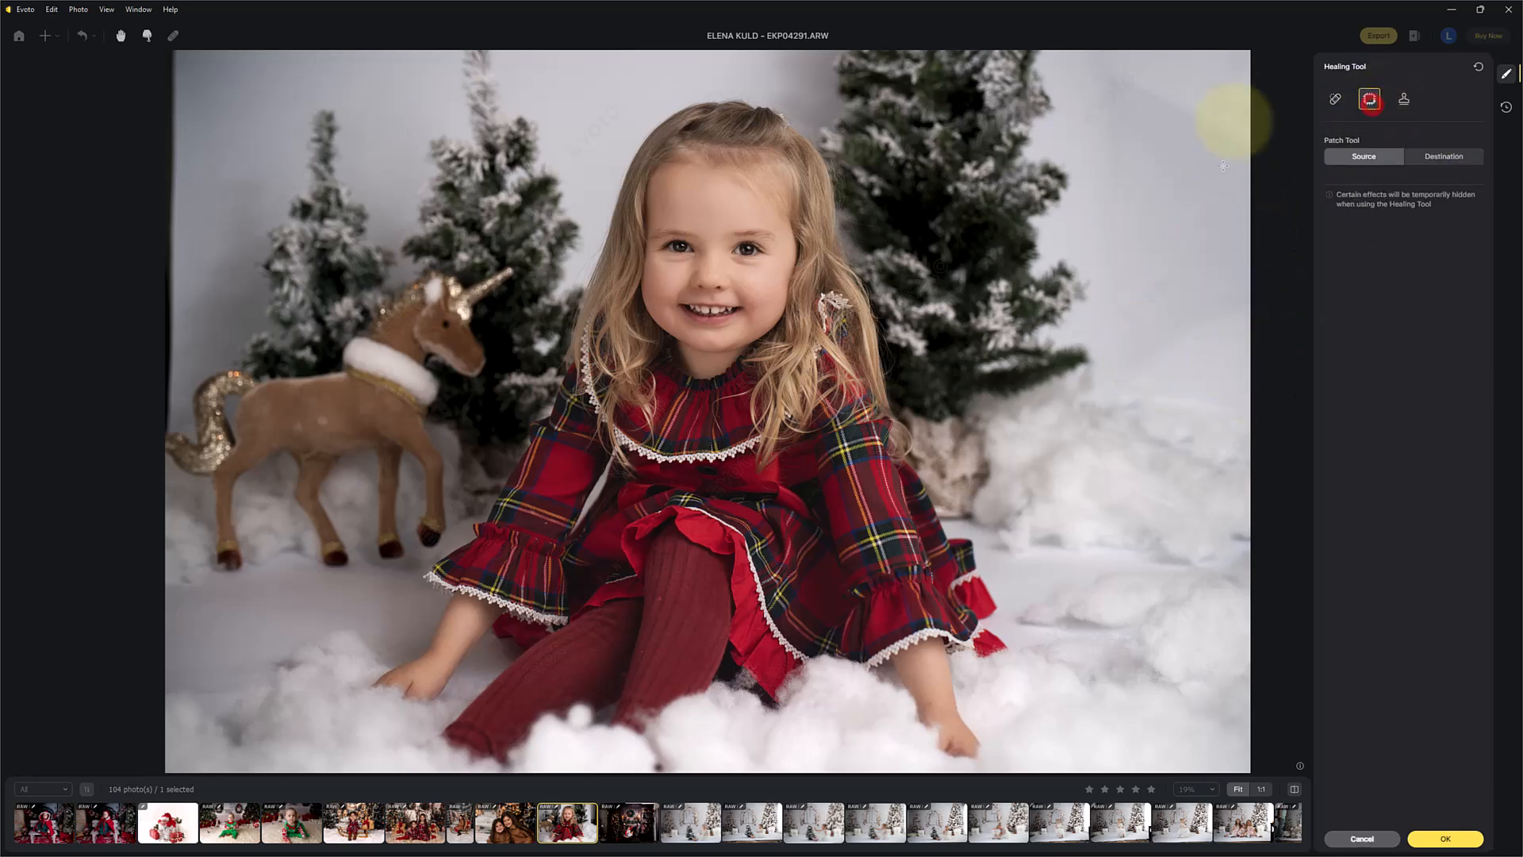
pyautogui.moveTo(1234, 98)
pyautogui.mouseDown()
pyautogui.moveTo(1207, 182)
pyautogui.moveTo(1109, 143)
pyautogui.moveTo(1104, 77)
pyautogui.moveTo(1201, 72)
pyautogui.moveTo(1203, 138)
pyautogui.mouseUp()
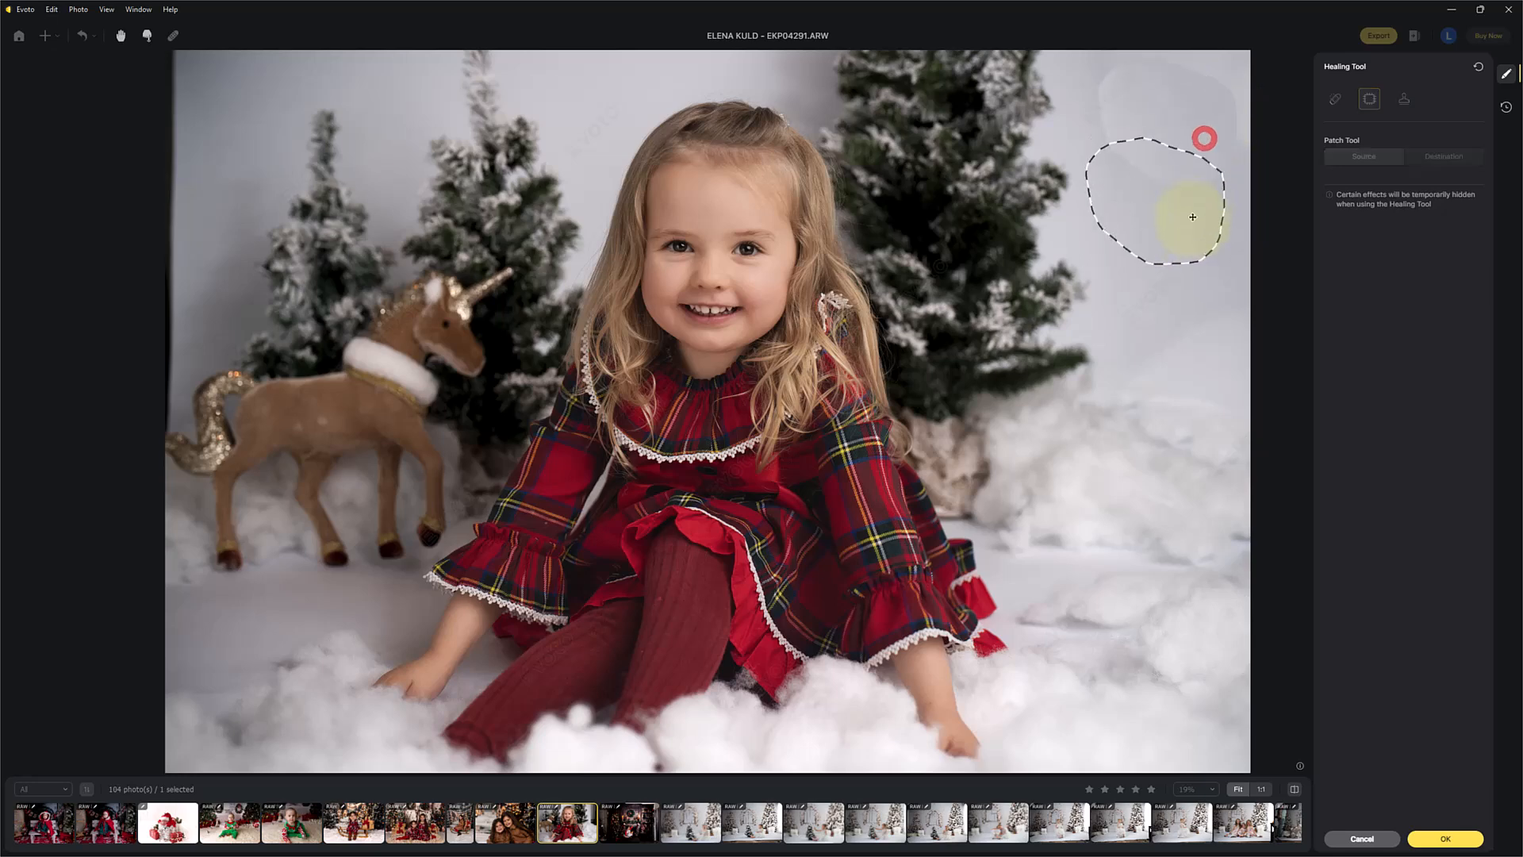
pyautogui.click(1277, 277)
pyautogui.moveTo(1246, 278); pyautogui.dragTo(1236, 360)
pyautogui.moveTo(1190, 287); pyautogui.dragTo(1190, 290)
pyautogui.moveTo(1187, 326)
pyautogui.mouseDown()
pyautogui.moveTo(1187, 235)
pyautogui.moveTo(1237, 174)
pyautogui.mouseUp()
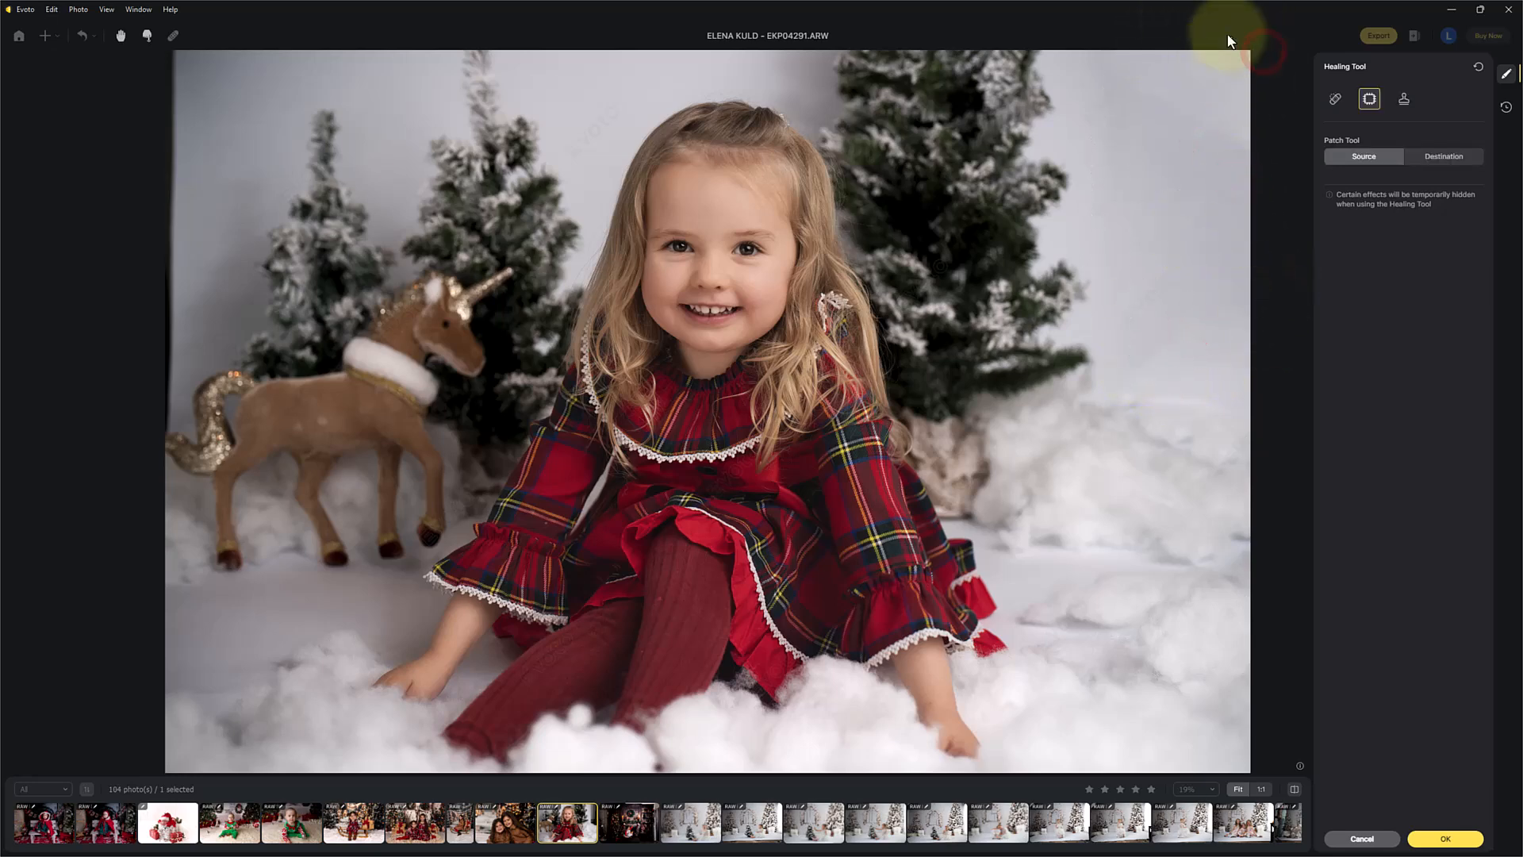
pyautogui.moveTo(1253, 77)
pyautogui.mouseDown()
pyautogui.moveTo(1193, 92)
pyautogui.moveTo(1146, 65)
pyautogui.mouseUp()
pyautogui.moveTo(1190, 79); pyautogui.dragTo(1231, 177)
# Try to patch the shaded upper-left corner of the backdrop and undo the patch.
pyautogui.click(248, 41)
pyautogui.moveTo(184, 117)
pyautogui.mouseDown()
pyautogui.moveTo(174, 126)
pyautogui.moveTo(285, 21)
pyautogui.moveTo(150, 112)
pyautogui.moveTo(1031, 171)
pyautogui.moveTo(1115, 153)
pyautogui.moveTo(231, 82)
pyautogui.mouseUp()
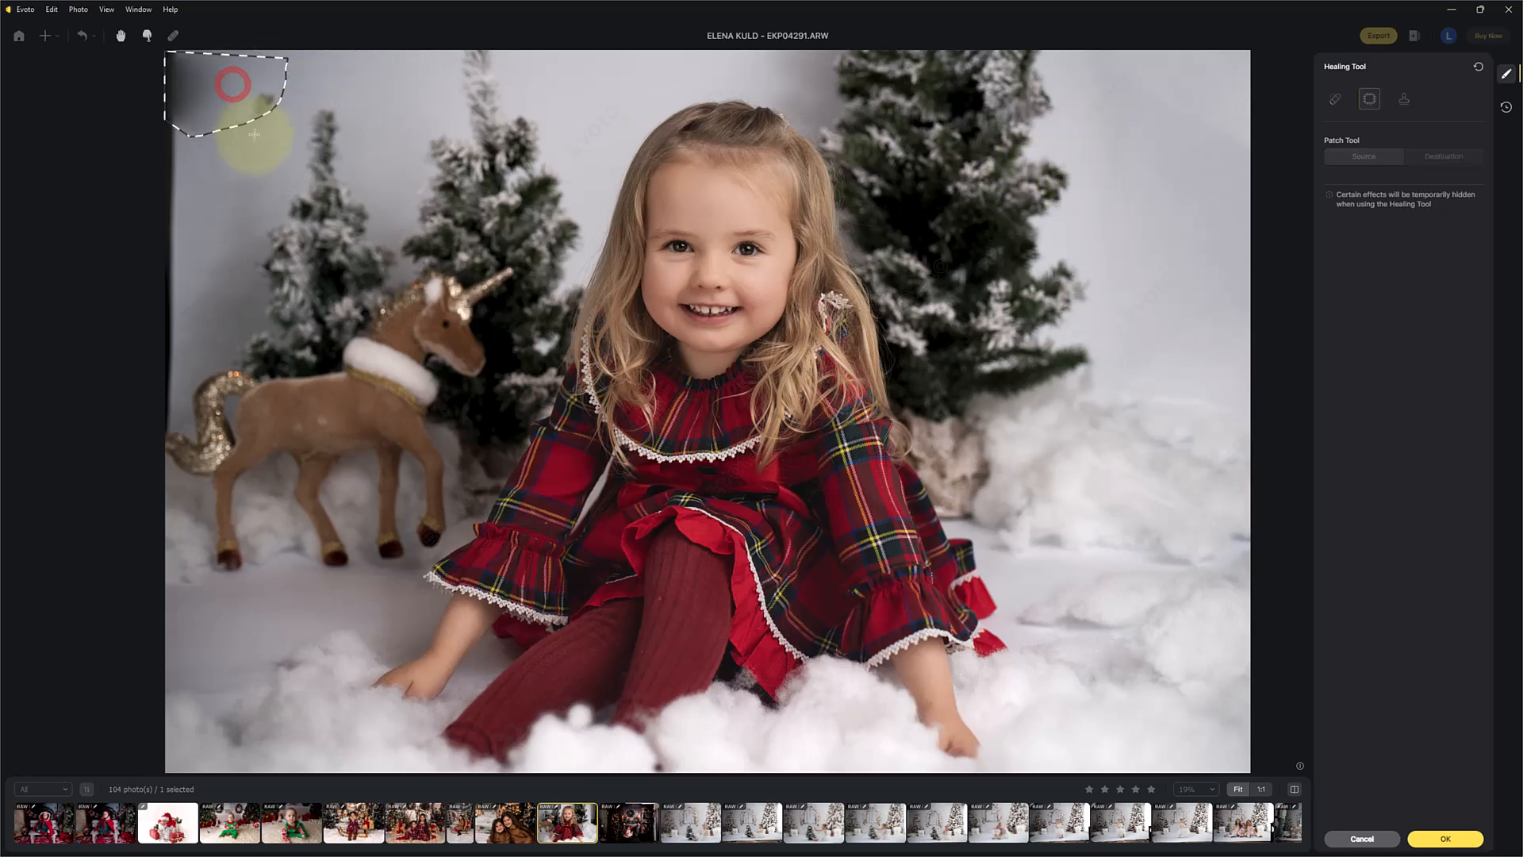
pyautogui.hotkey('ctrl', 'z')
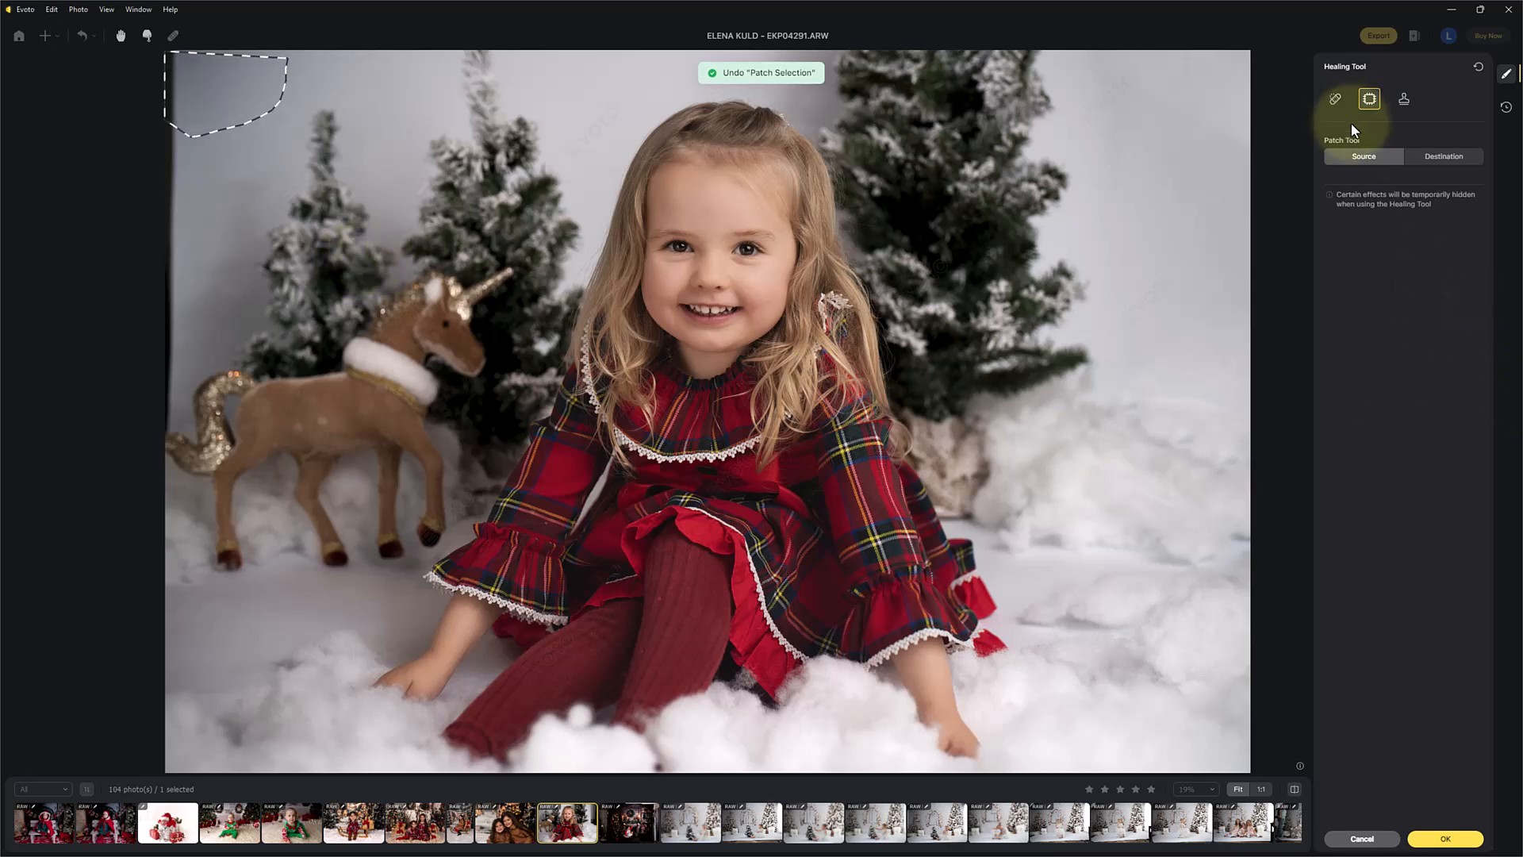
# Switch back to the Spot Healing Brush and accept the healing edits.
pyautogui.click(1335, 98)
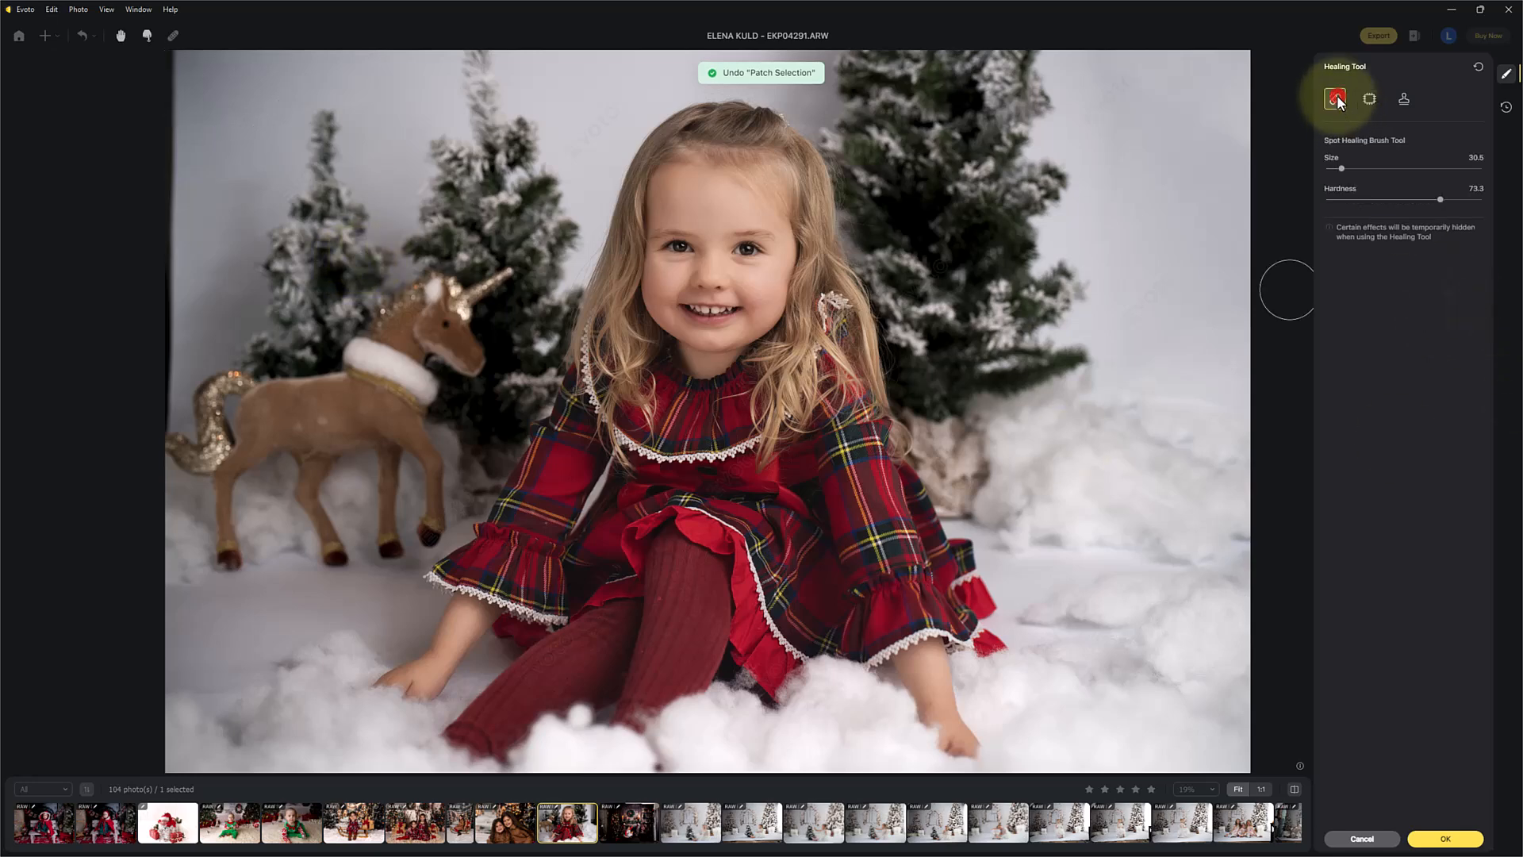
pyautogui.click(1445, 838)
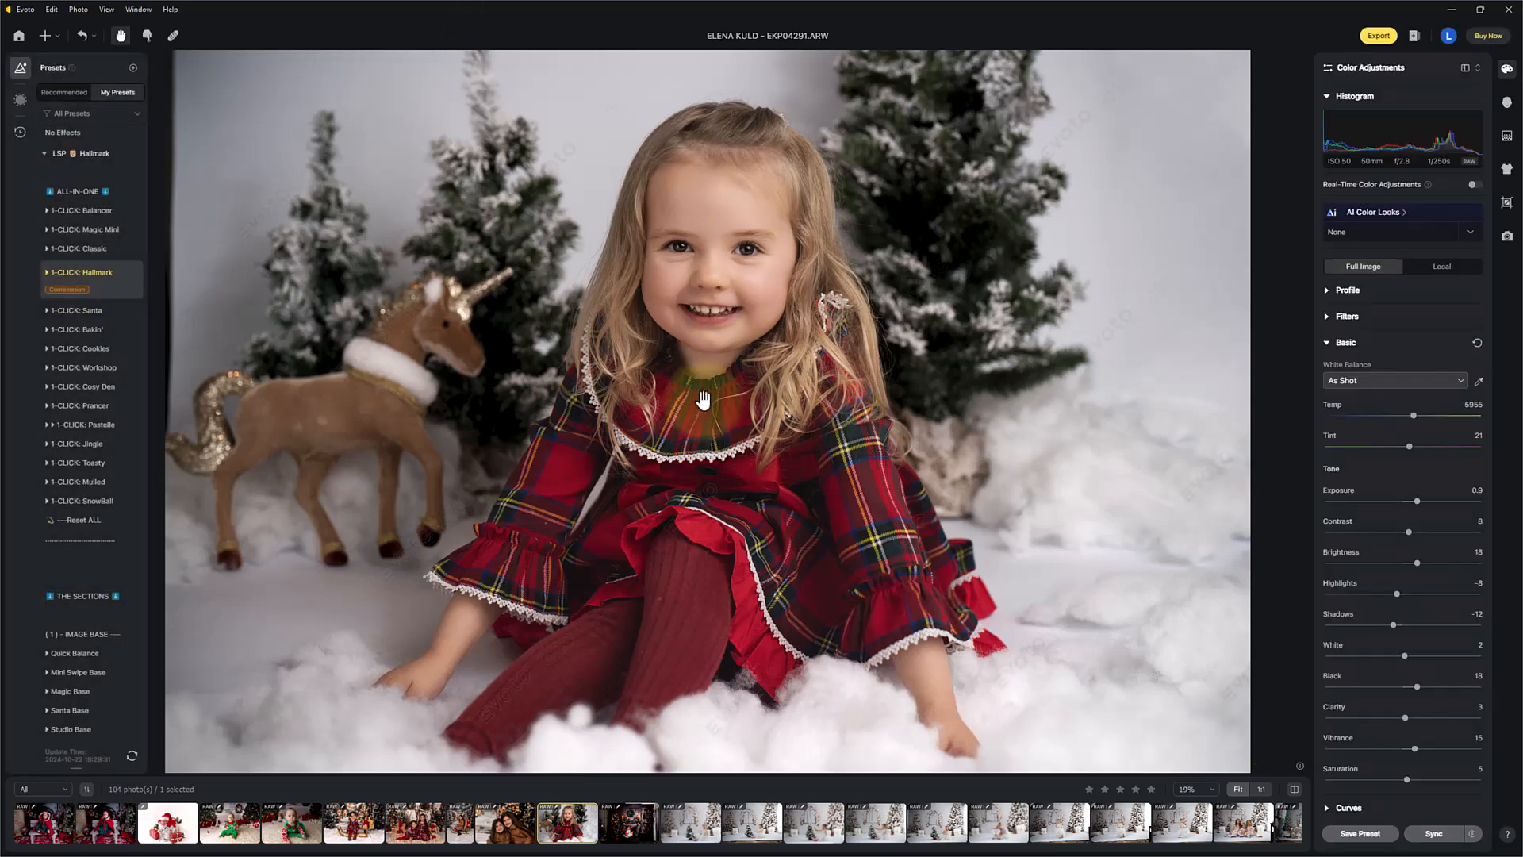
# Apply the 1-CLICK: SnowBall preset to the healed photo.
pyautogui.moveTo(144, 548)
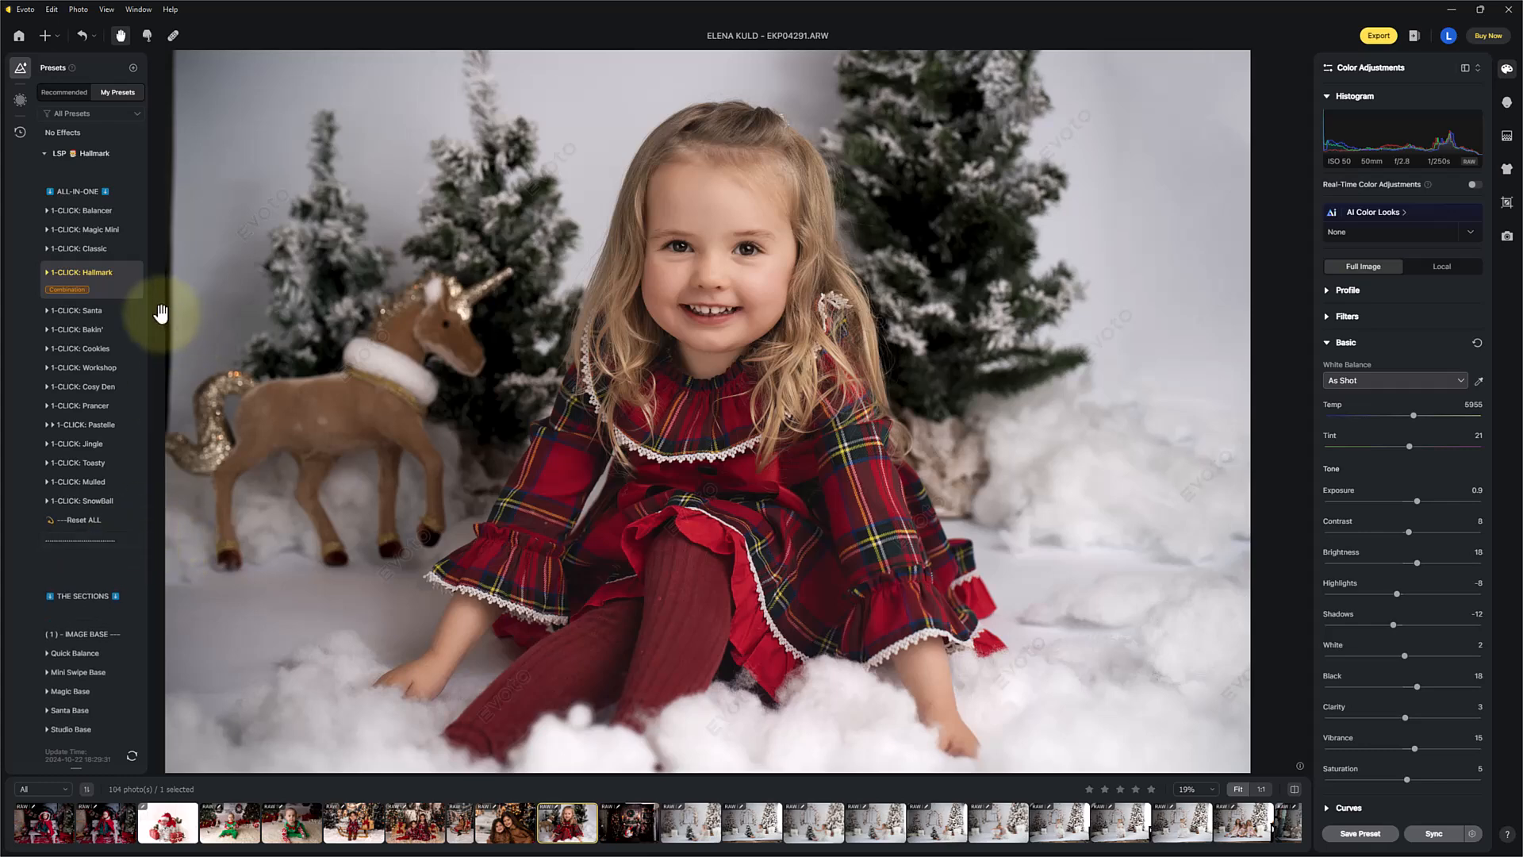
pyautogui.click(99, 515)
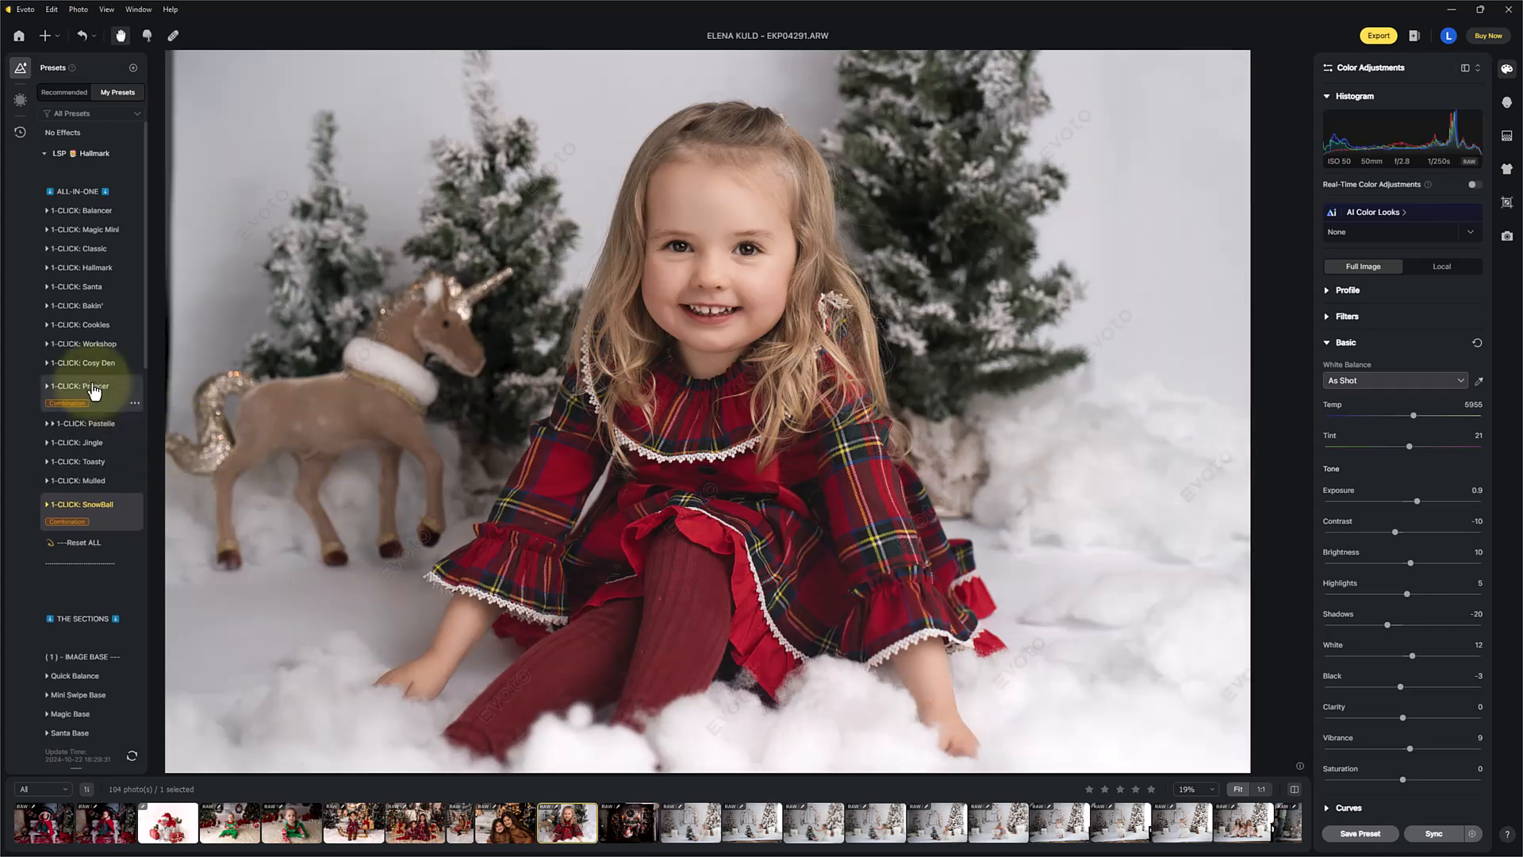
# Look through the Hallmark collection's preset sections down to Finish Grade, and check the list of preset collections.
pyautogui.moveTo(145, 336); pyautogui.dragTo(149, 601)
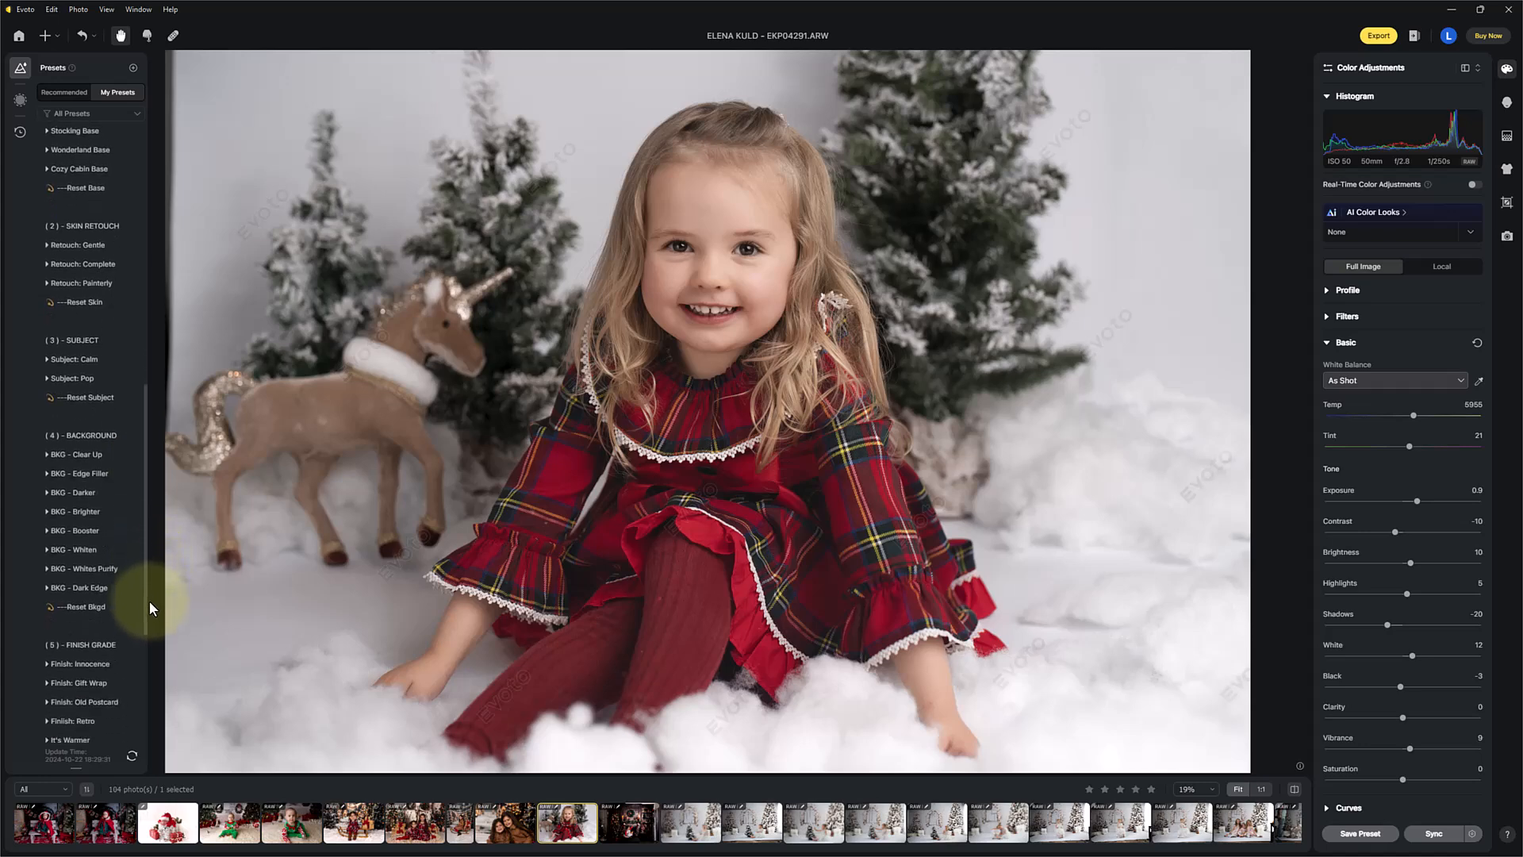
pyautogui.moveTo(145, 420); pyautogui.dragTo(156, 98)
pyautogui.rightClick(158, 103)
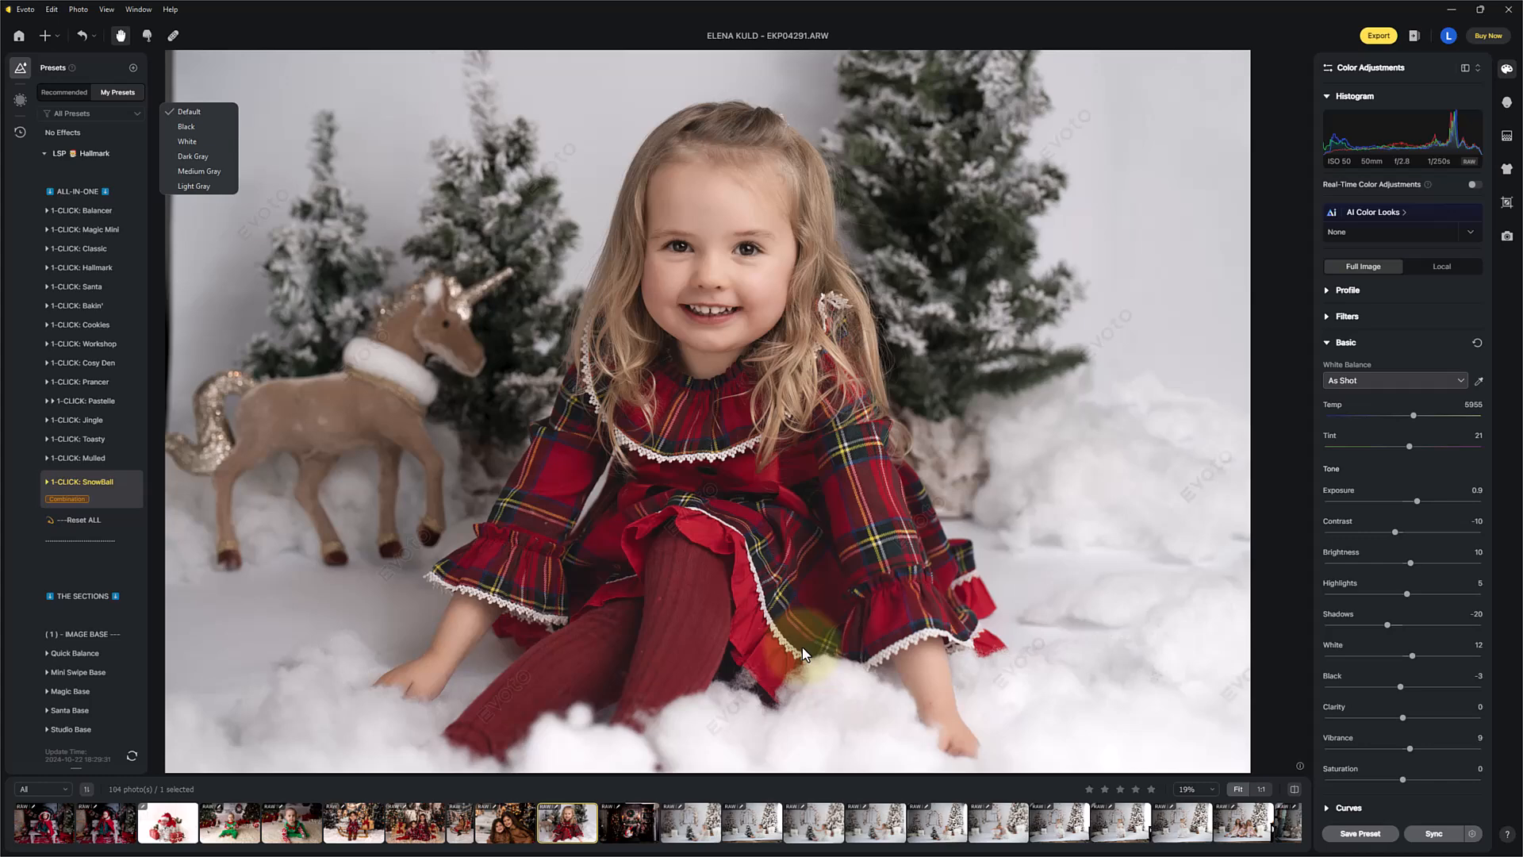
pyautogui.click(112, 154)
pyautogui.click(108, 154)
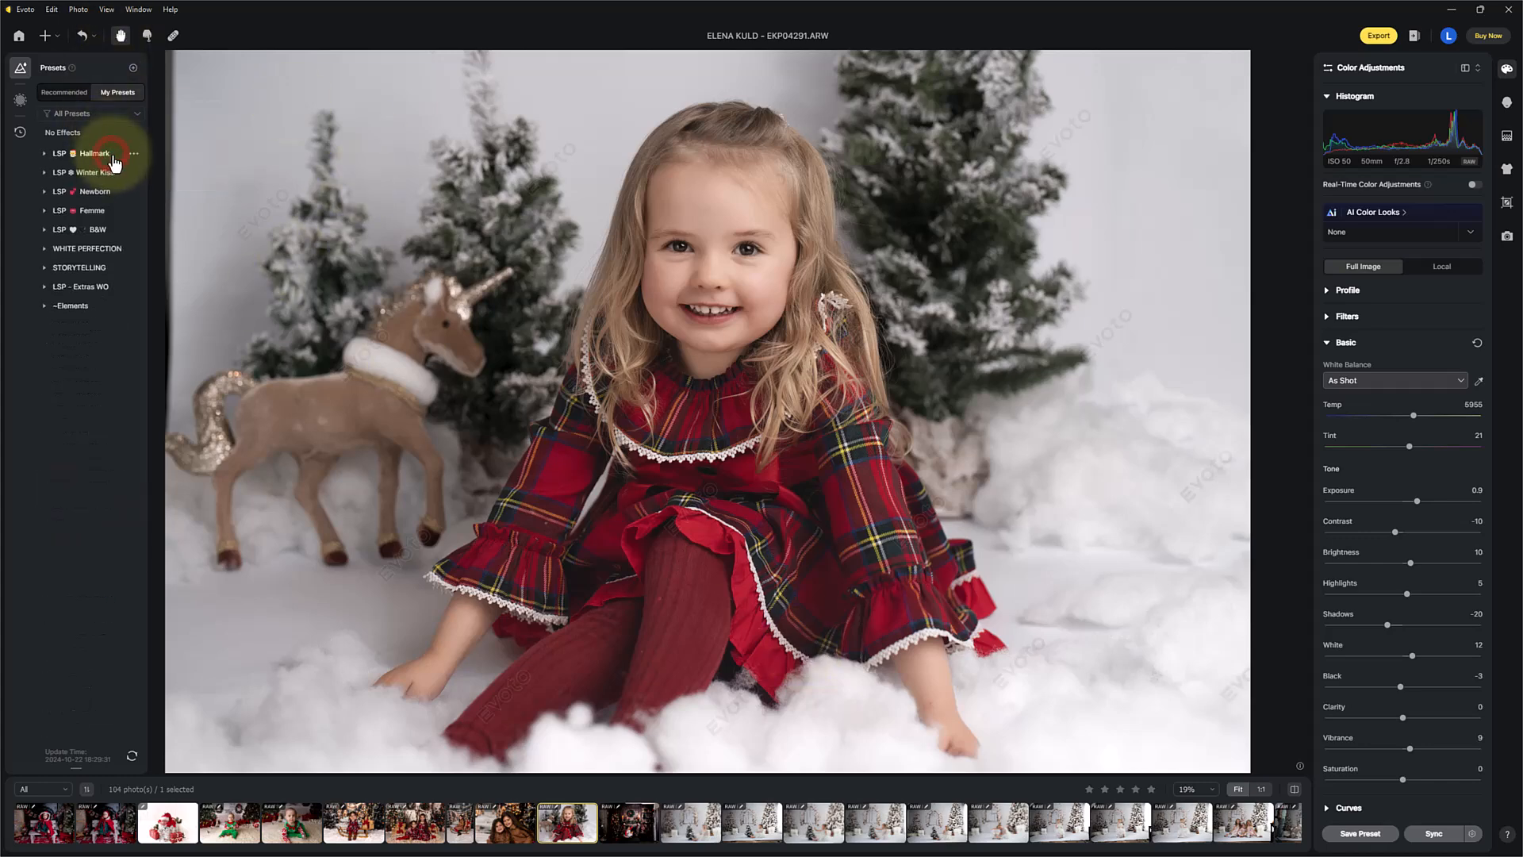
pyautogui.click(107, 155)
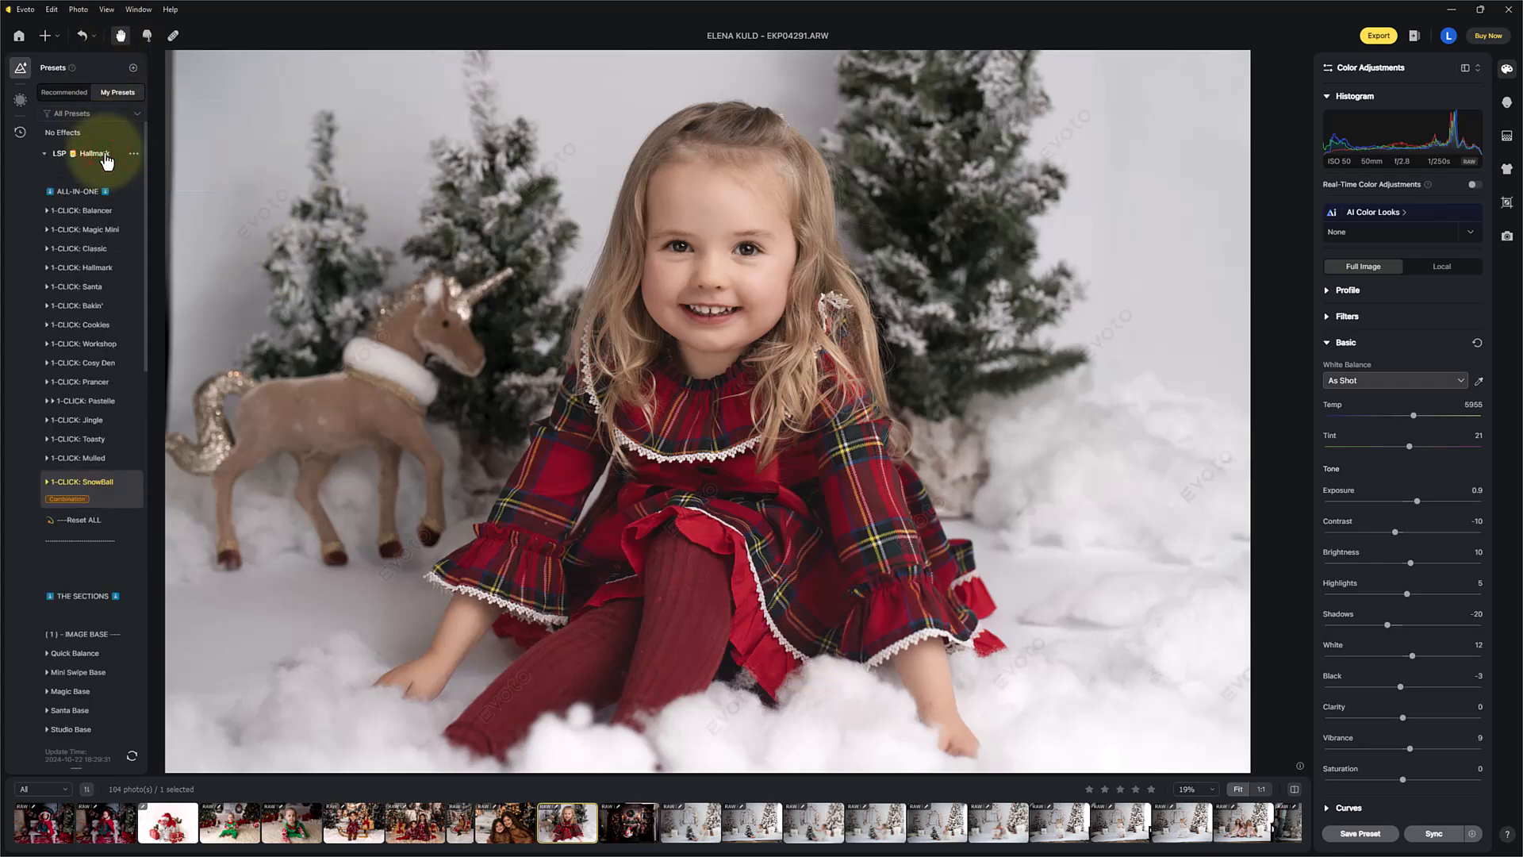